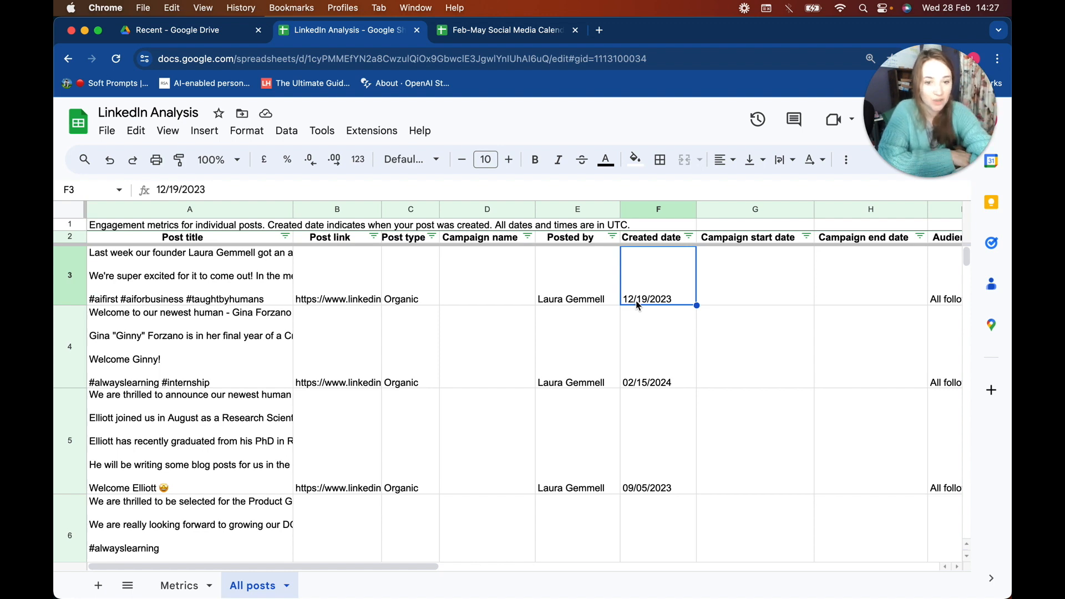
Examine the date formats of the posts listed in the Created date column.
scroll(661, 411, down, 1)
scroll(661, 410, up, 1)
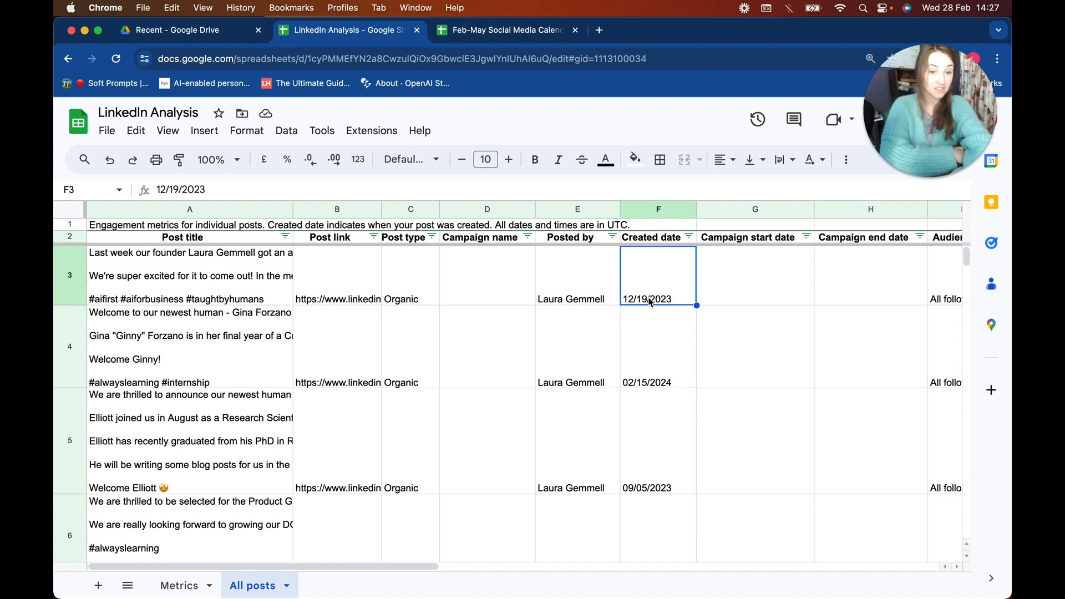
scroll(665, 423, down, 1)
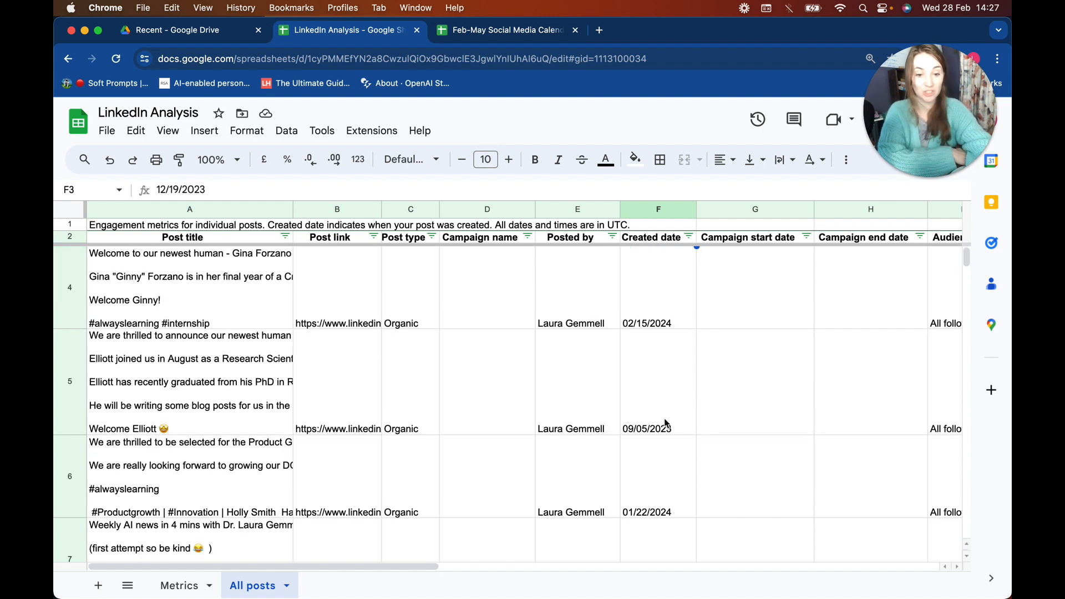
click(647, 431)
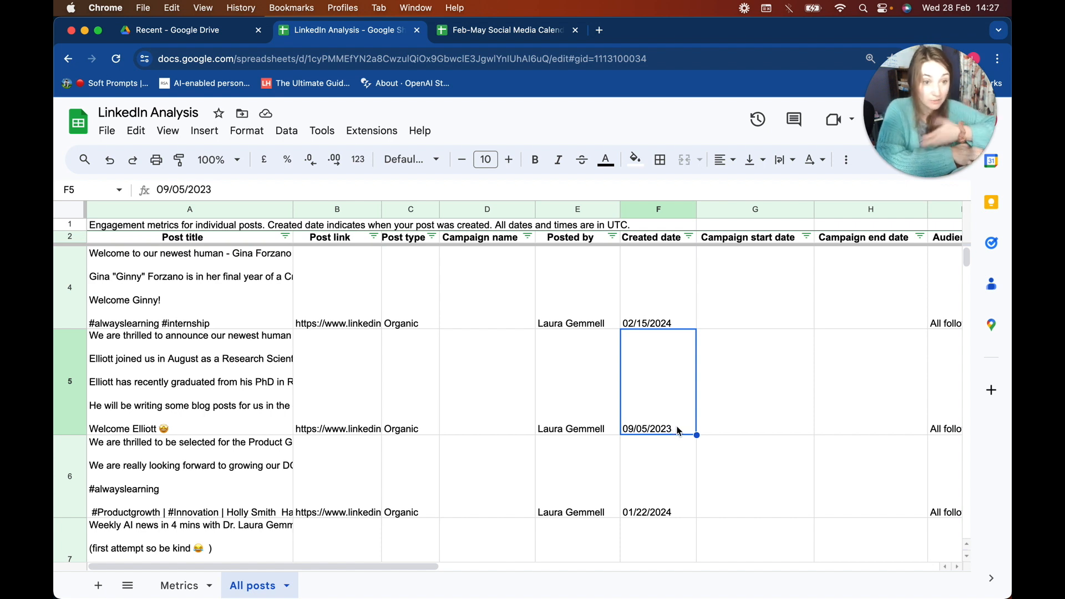
scroll(678, 438, up, 1)
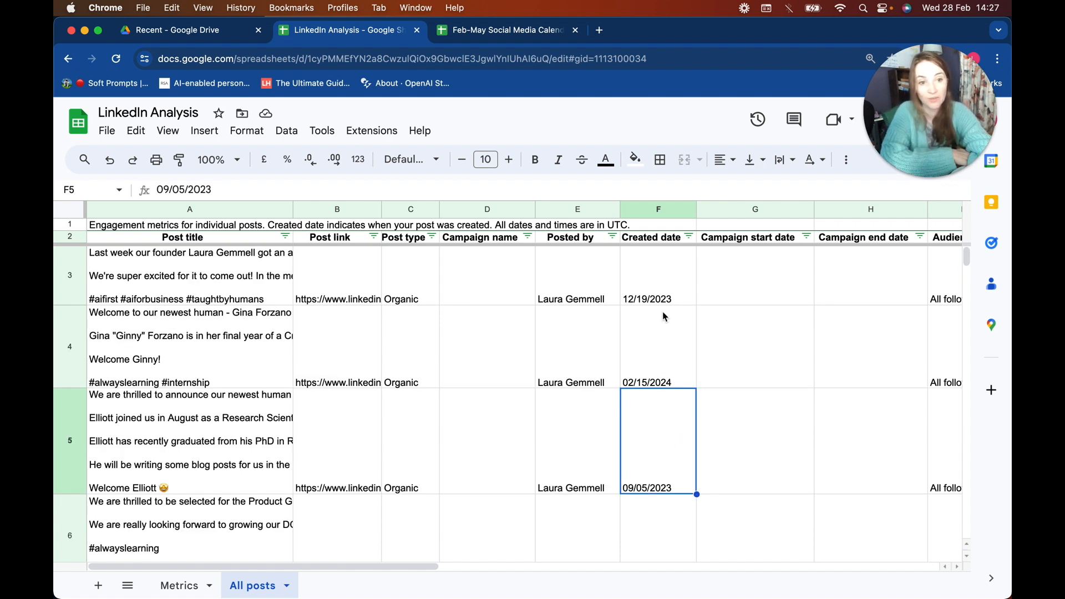
click(665, 281)
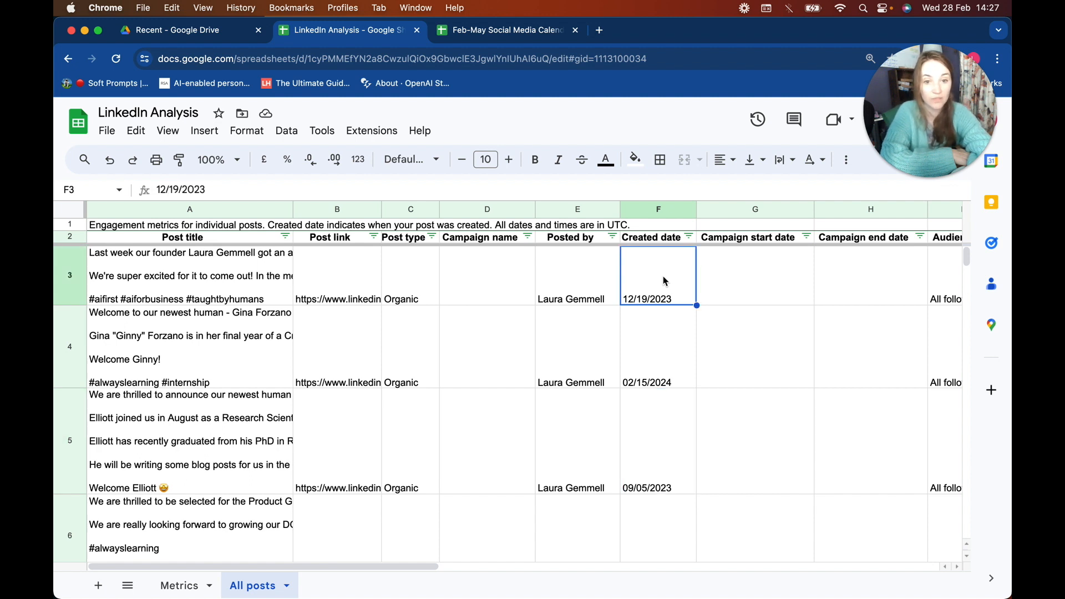
click(761, 288)
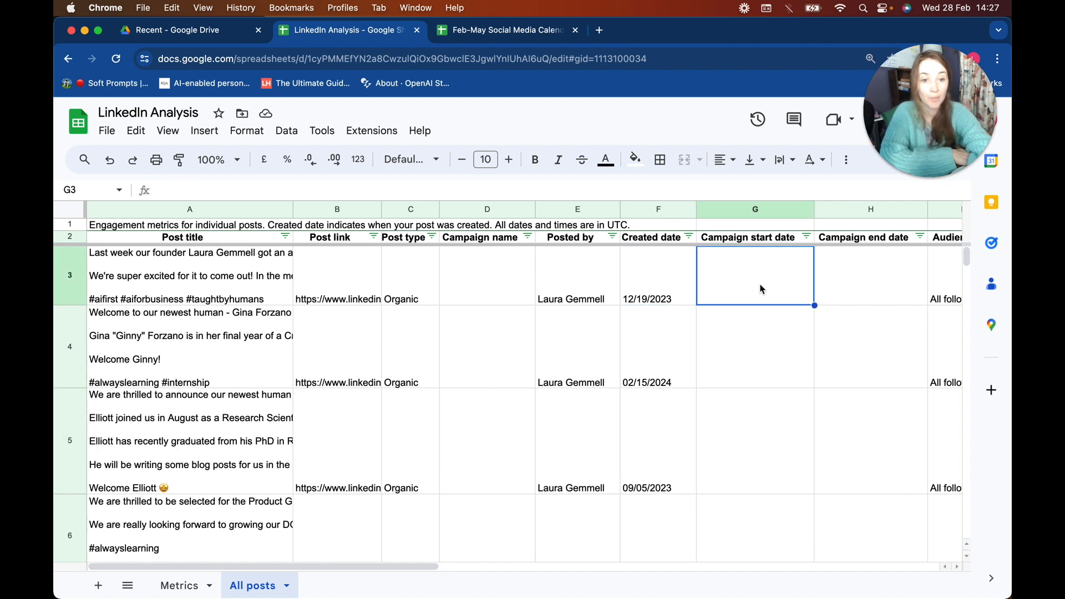
click(687, 281)
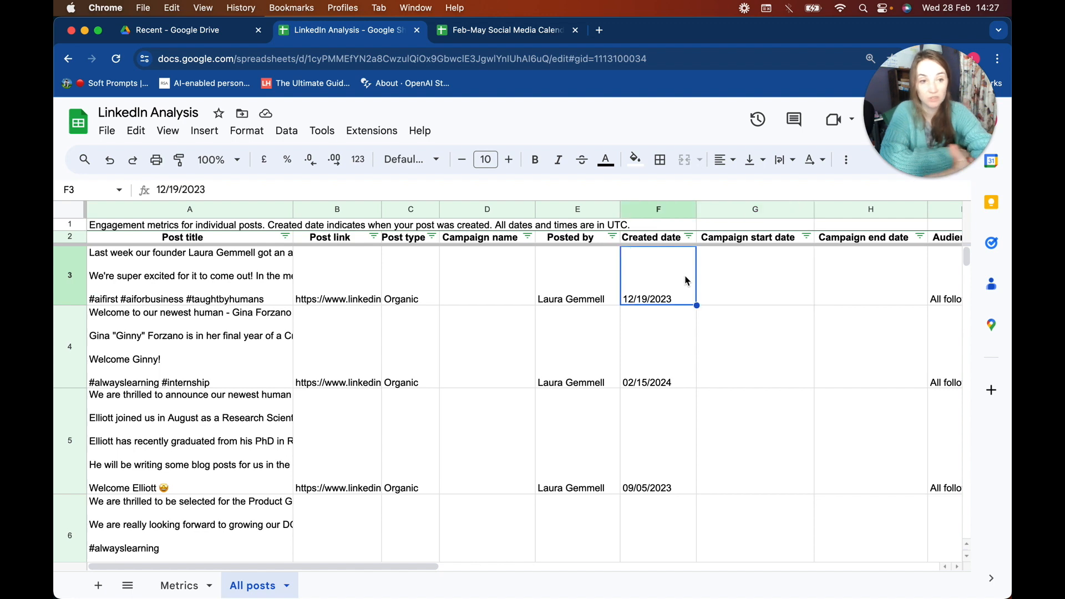
scroll(687, 277, down, 1)
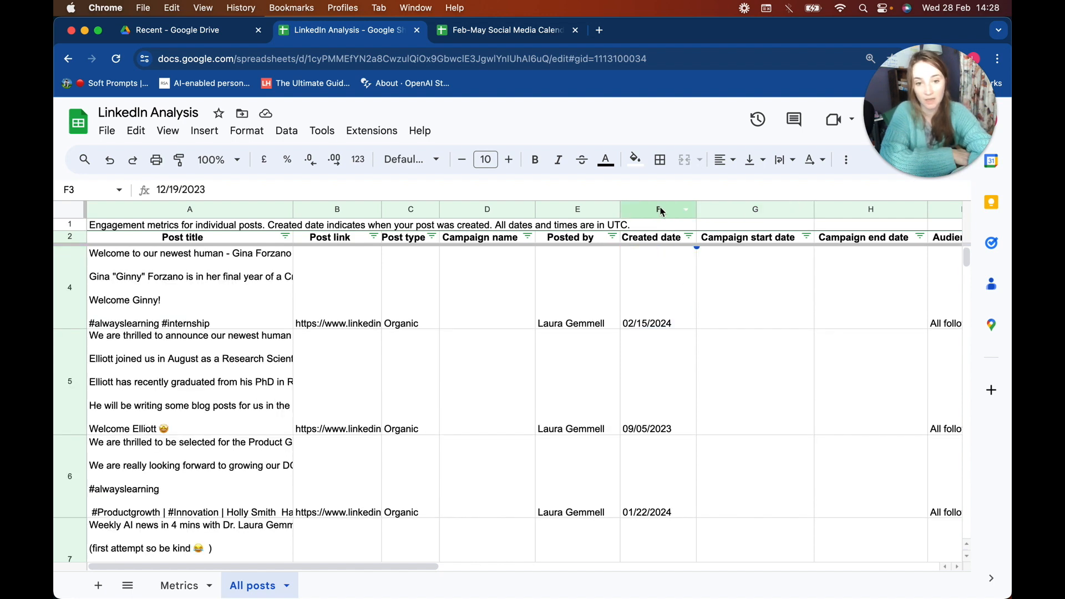
Insert one empty column between the Created date and Campaign start date columns.
scroll(657, 277, up, 1)
right_click(660, 214)
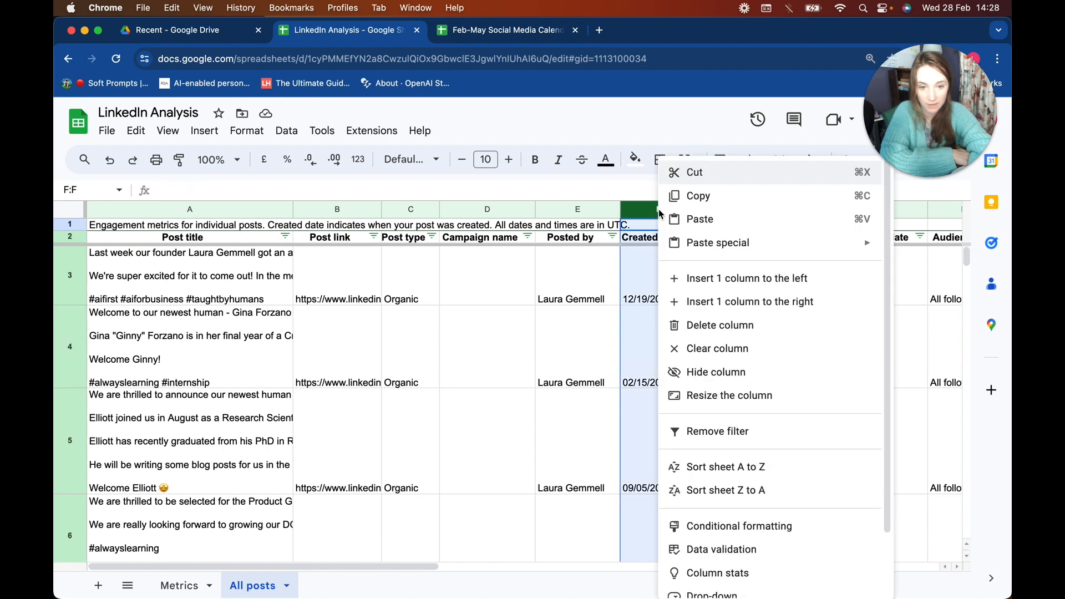
click(731, 302)
Try to extract the day of the first post's created date by entering =DAY(F3) in cell G3.
click(731, 300)
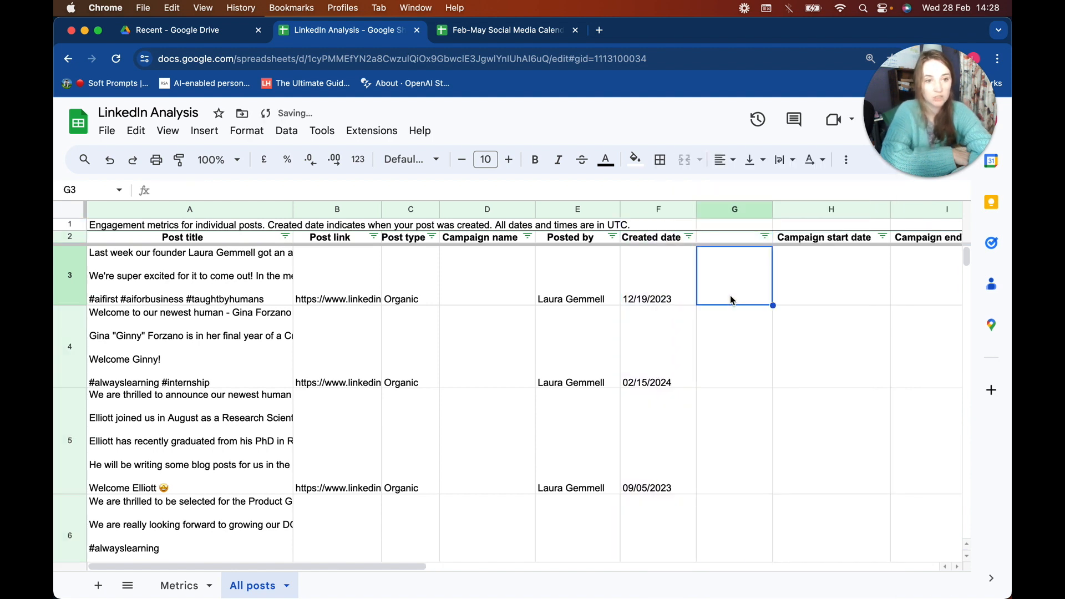
text(=DATE)
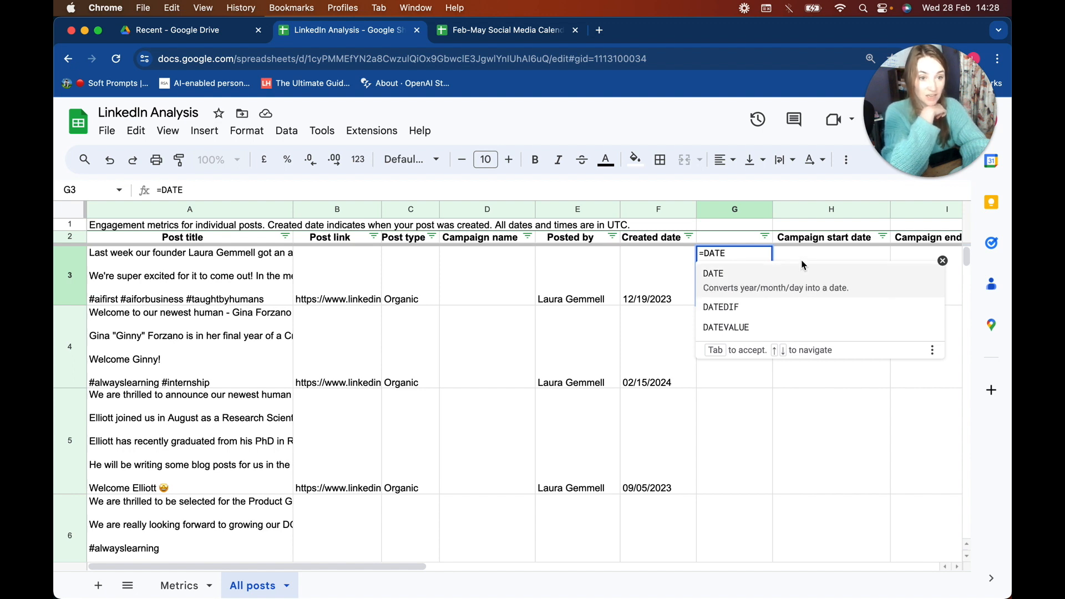
key(Escape)
key(BackSpace)
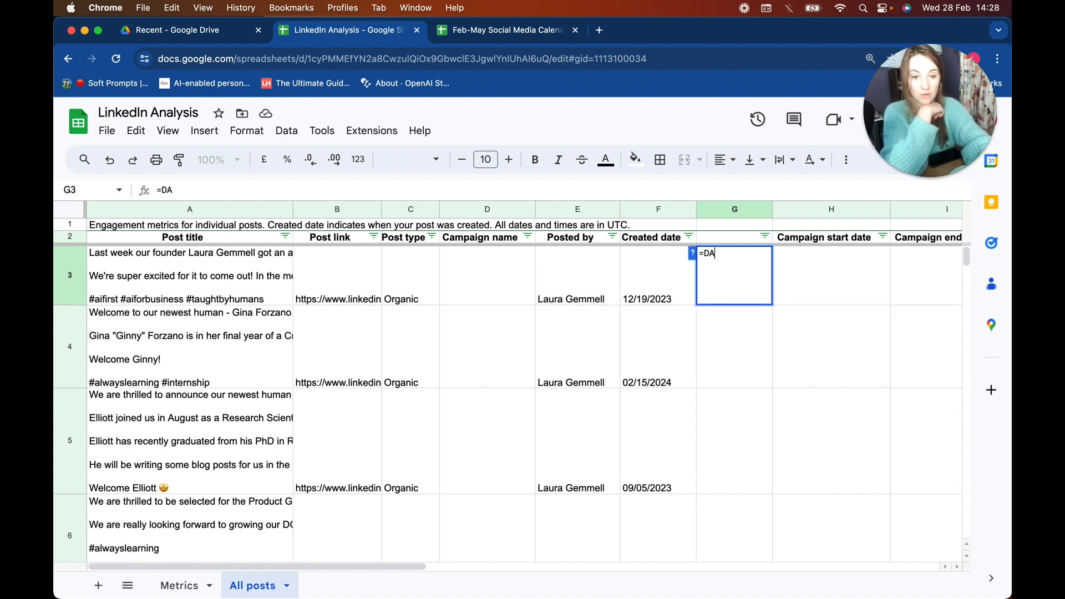
key(BackSpace)
key(BackSpace)
text(DAY)
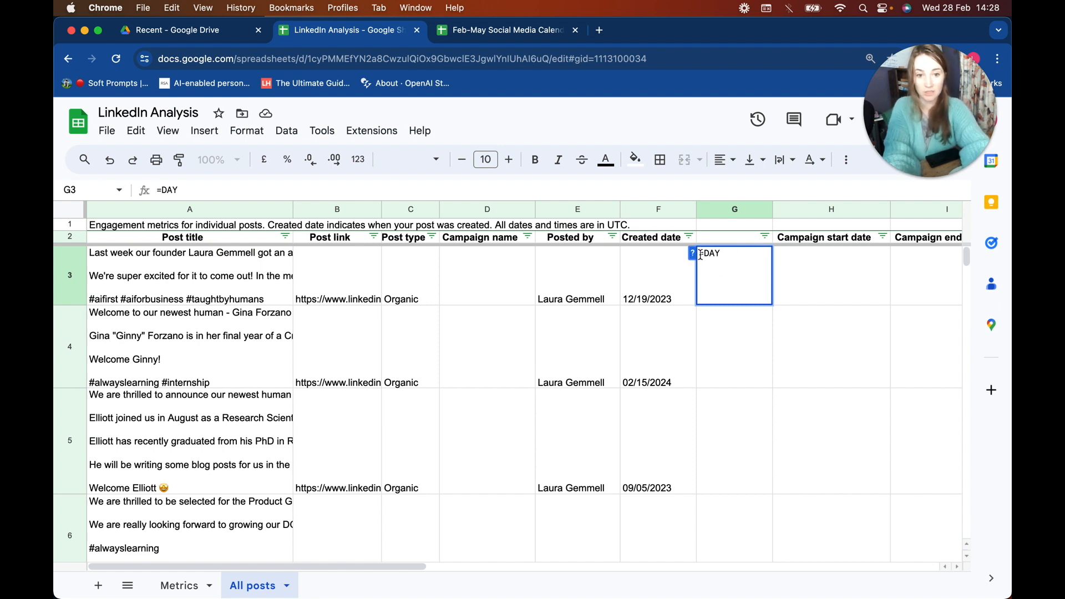
text(()
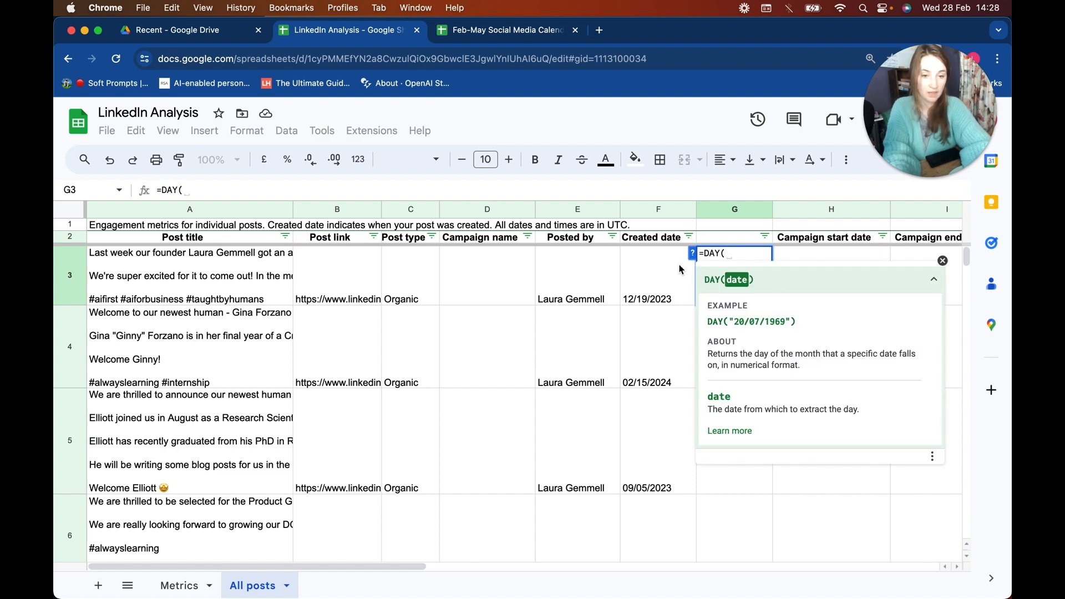
click(638, 287)
text())
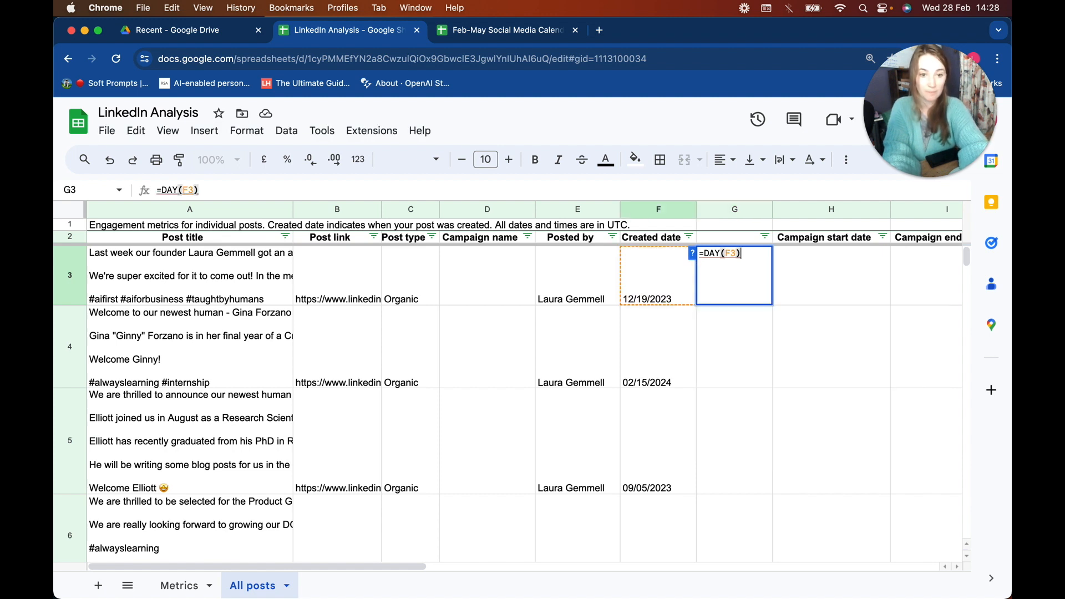
key(Return)
click(734, 287)
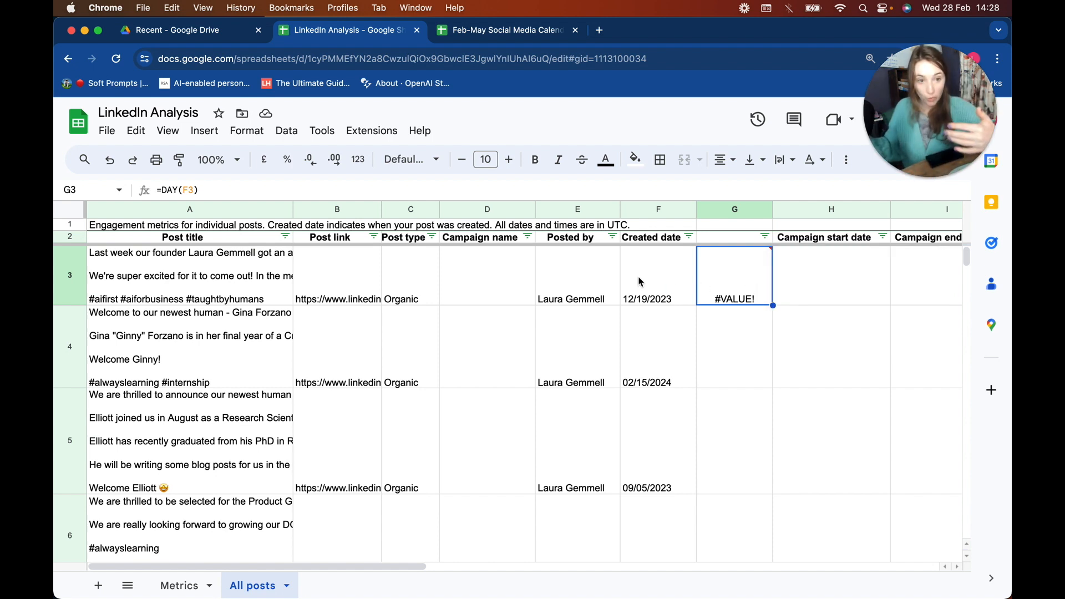
Try the 26/09/08 date format on the whole Created date column and undo it.
click(654, 209)
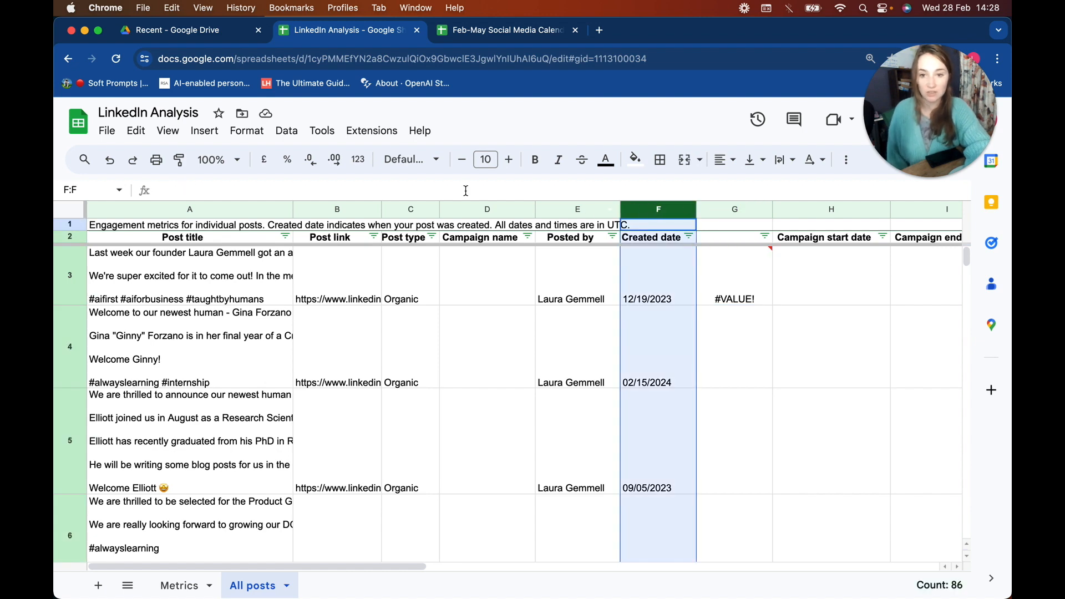
click(262, 134)
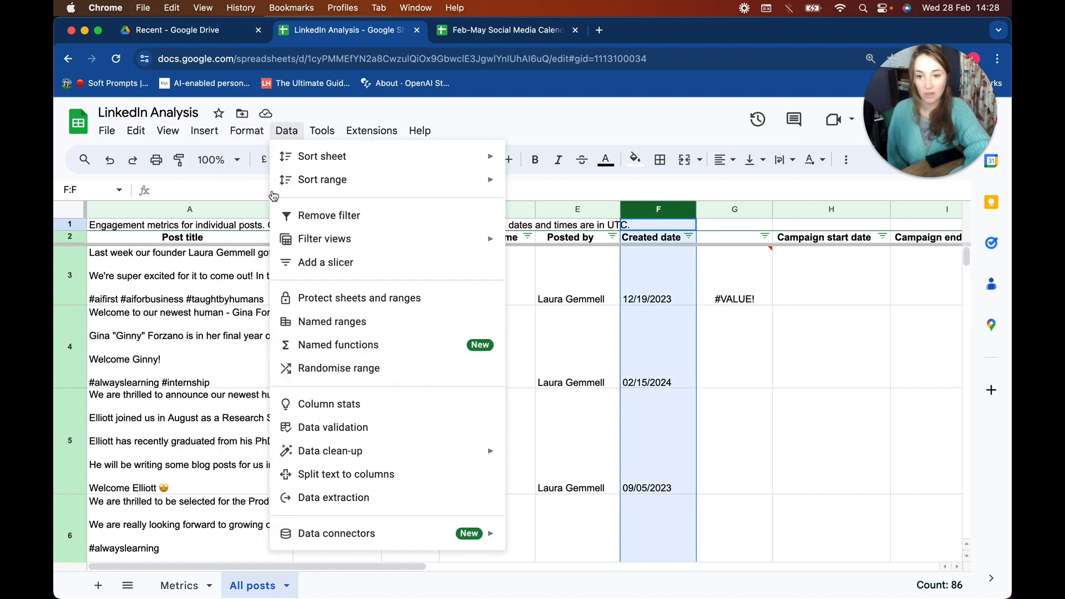
mouse_move(257, 208)
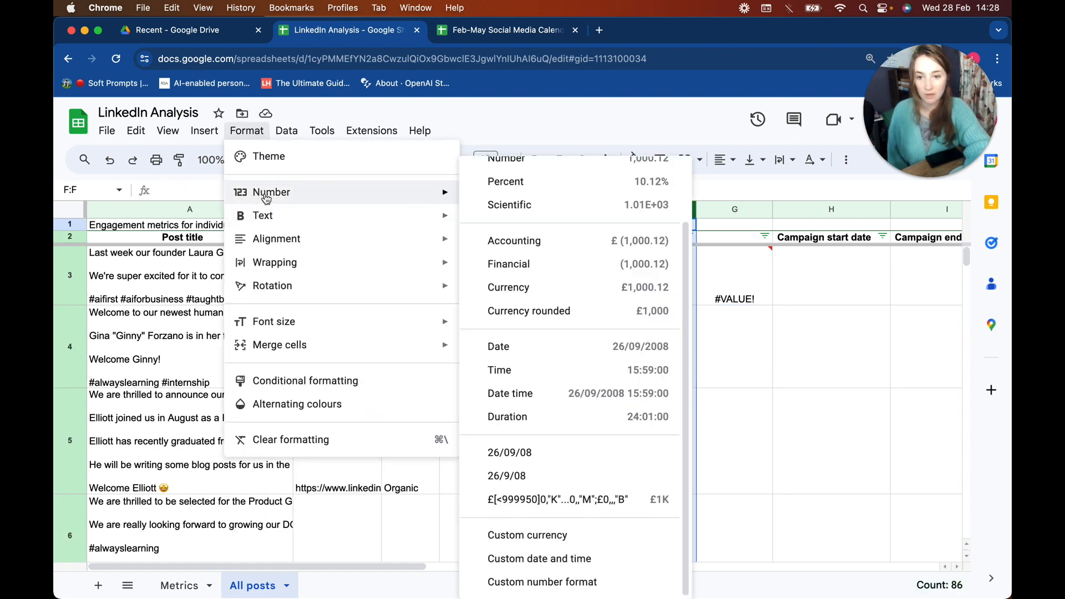
click(564, 462)
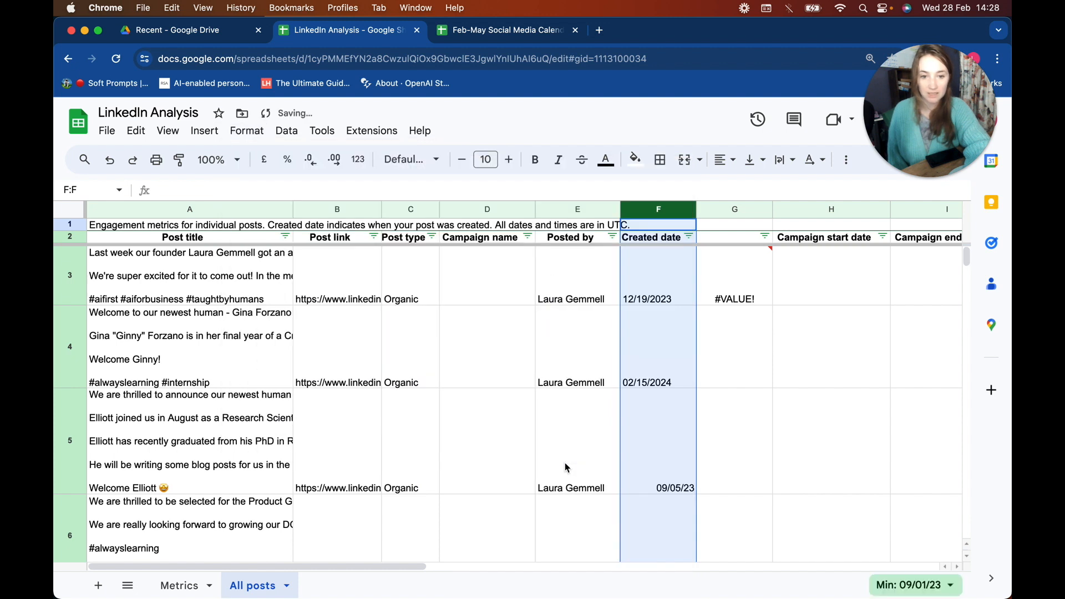
click(682, 453)
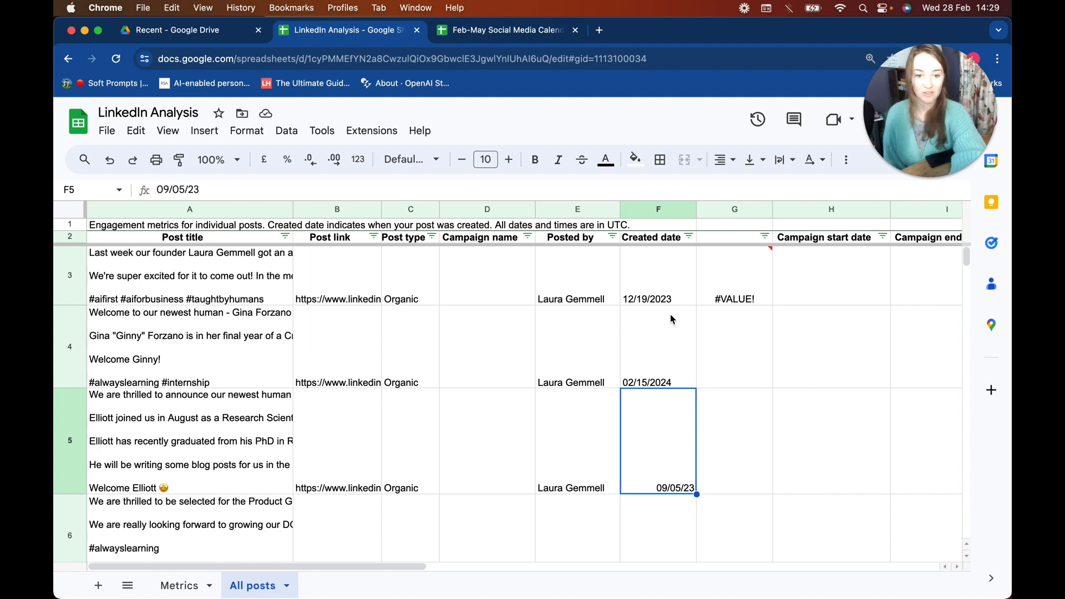
key(super+z)
Clear the DAY formula from cell G3.
click(765, 294)
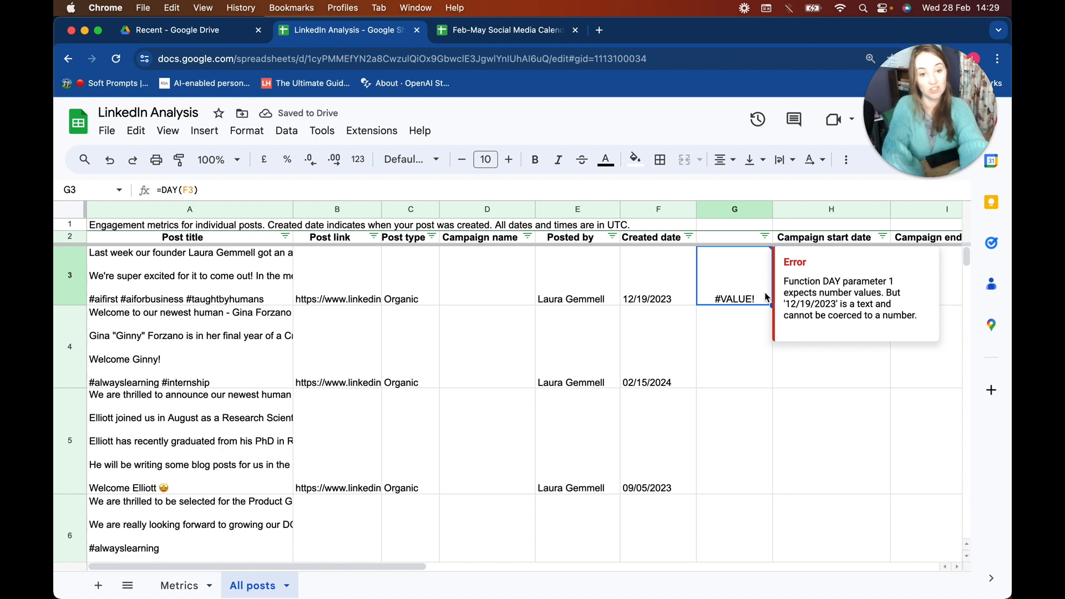
key(Delete)
click(664, 291)
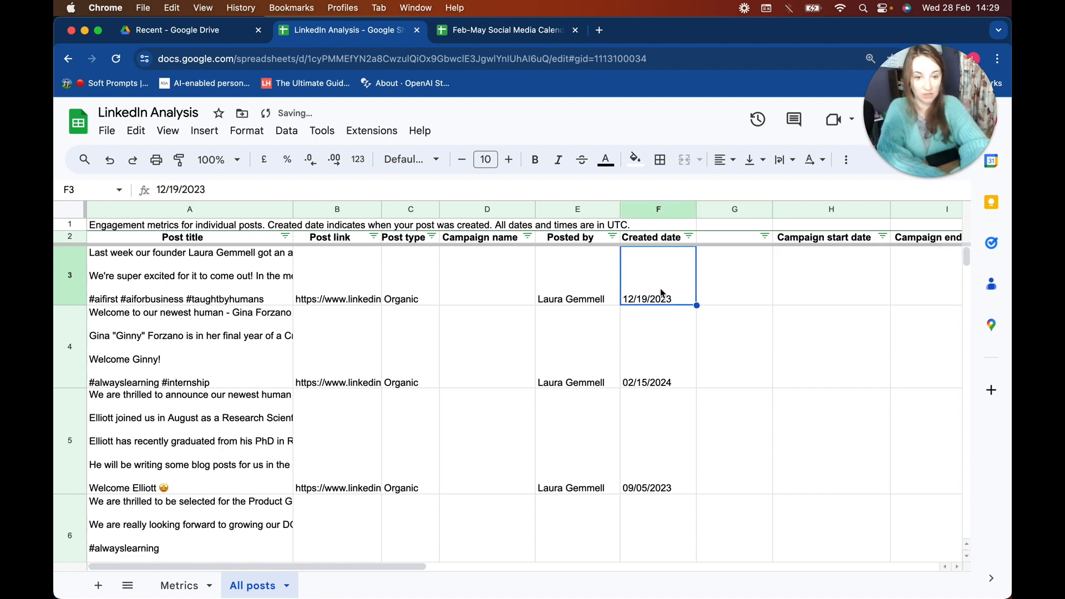
Apply a number format to the whole Created date column.
click(659, 209)
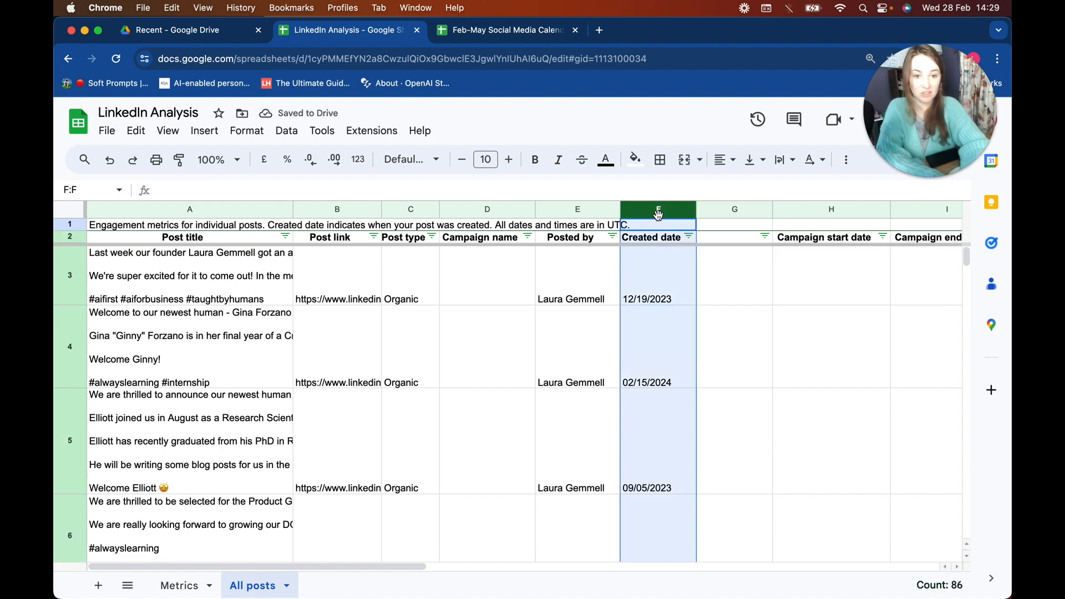
click(243, 134)
mouse_move(260, 192)
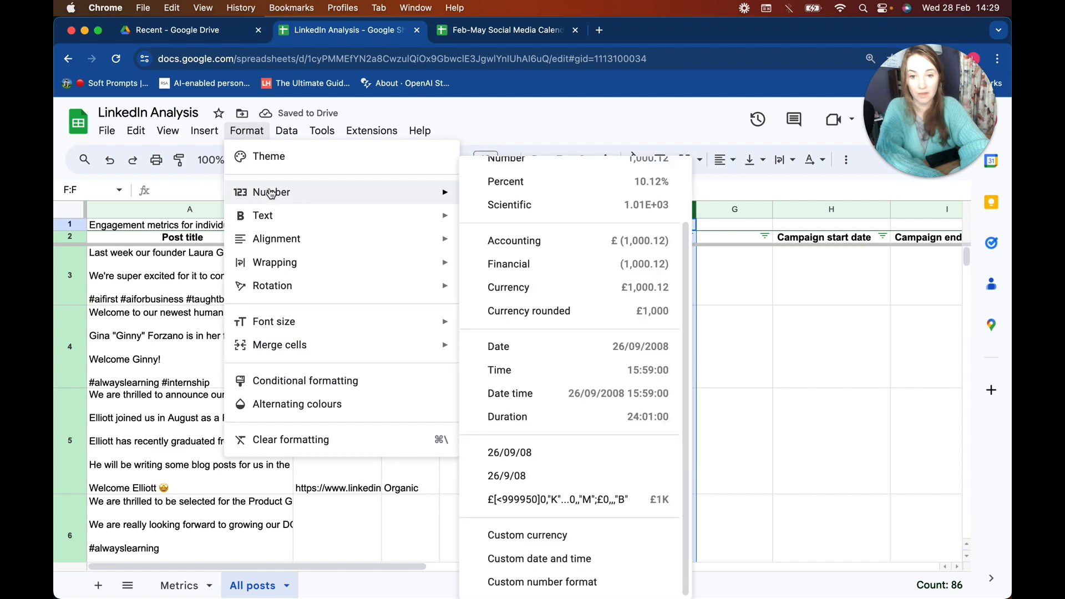
scroll(527, 213, up, 2)
click(528, 200)
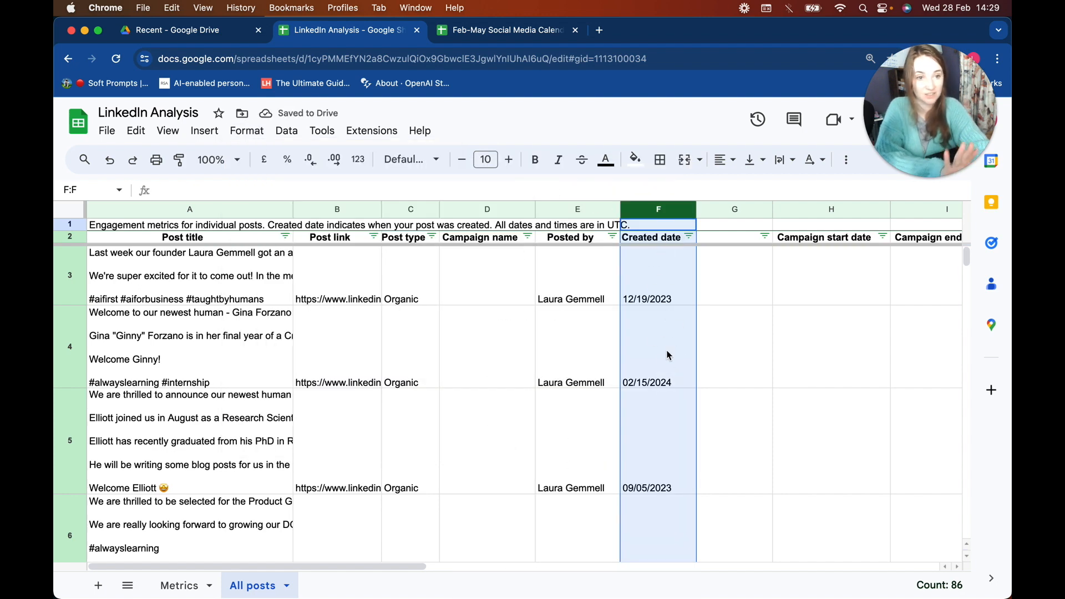
Insert three more empty columns between the Created date and Campaign start date columns.
click(750, 278)
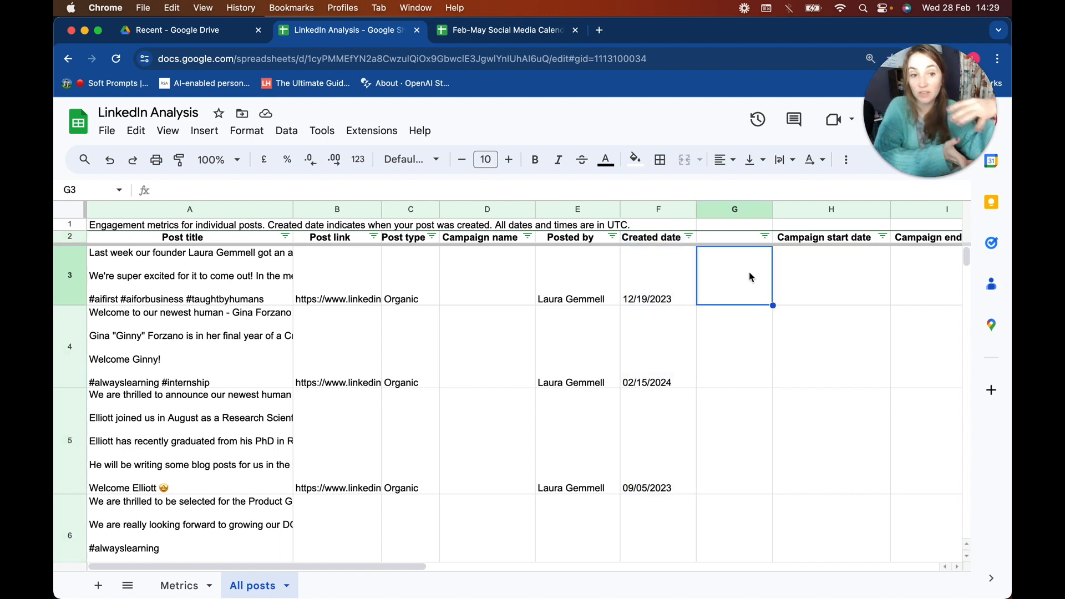
right_click(731, 210)
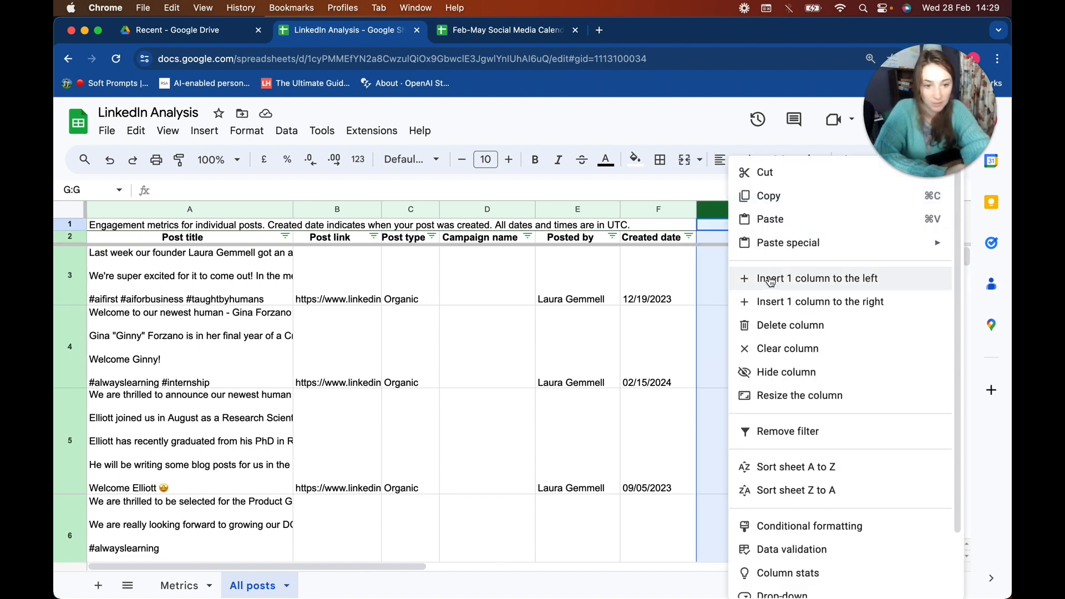
click(746, 278)
scroll(660, 301, right, 3)
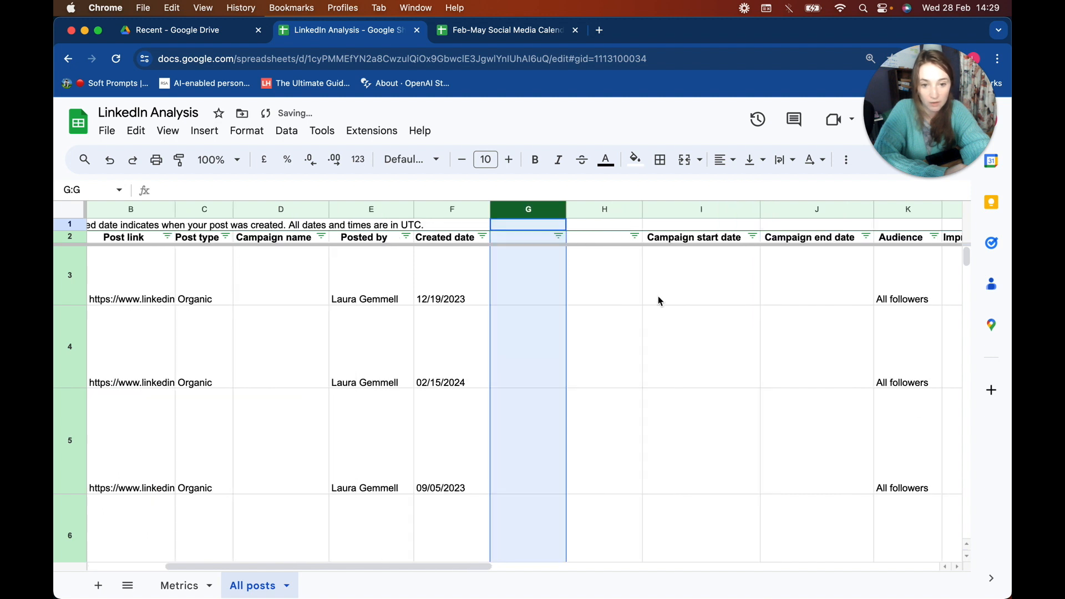
right_click(525, 210)
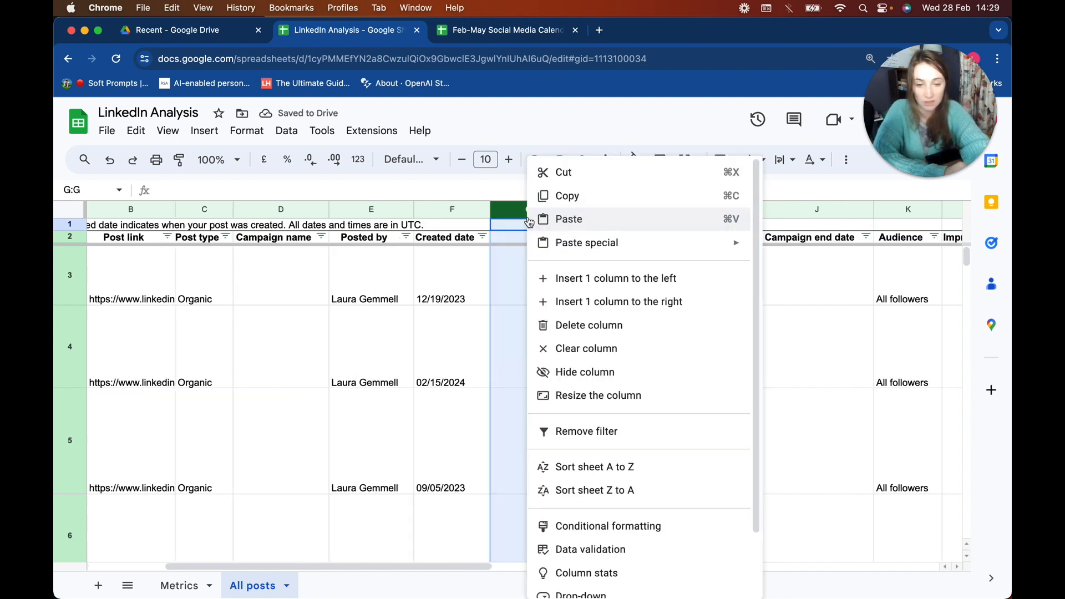
click(580, 304)
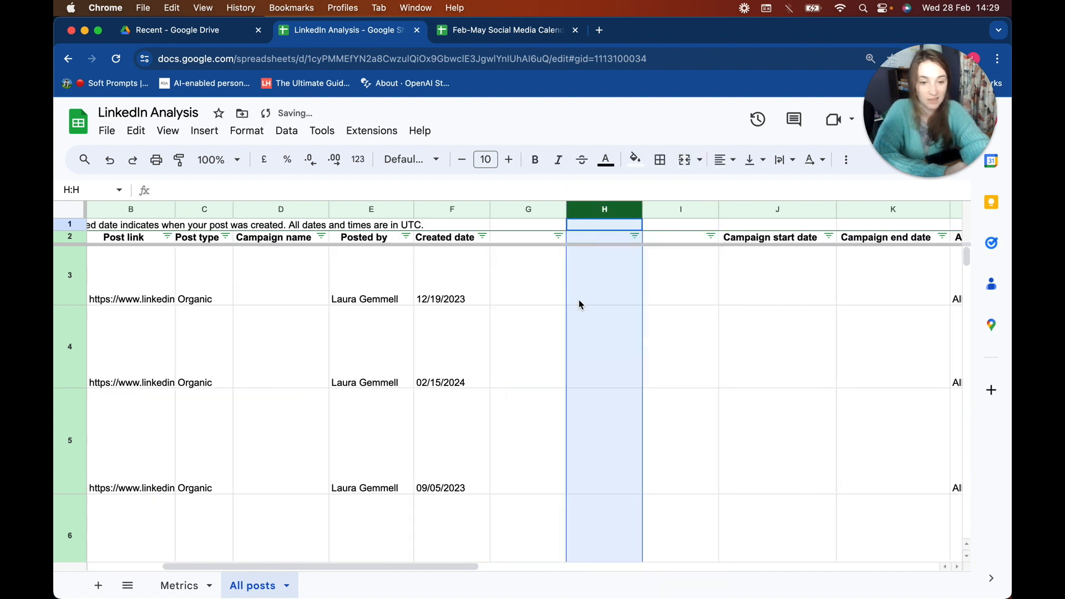
right_click(527, 211)
click(580, 302)
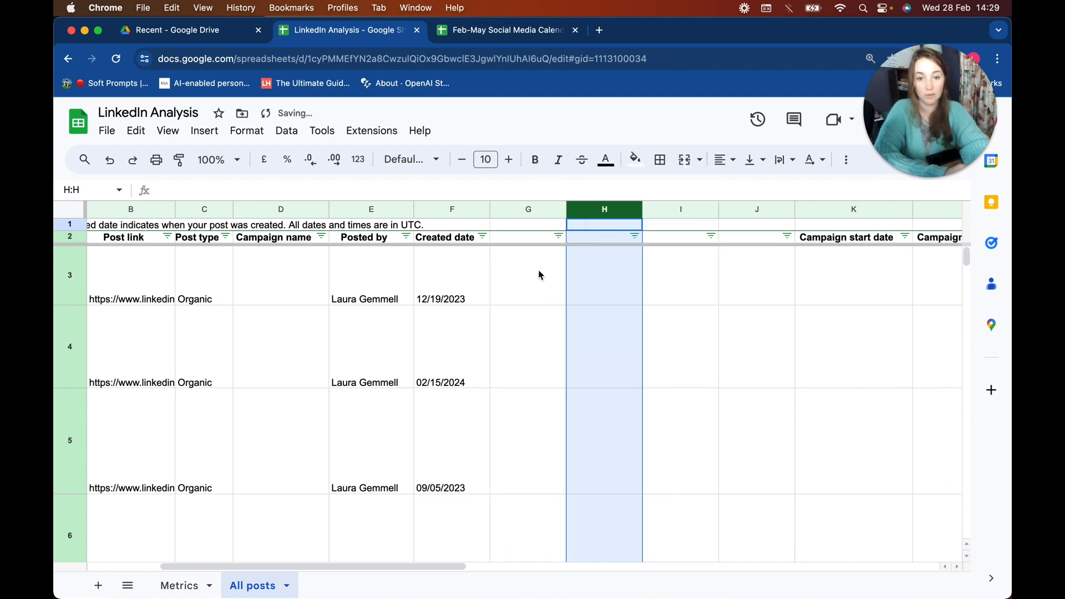
click(538, 272)
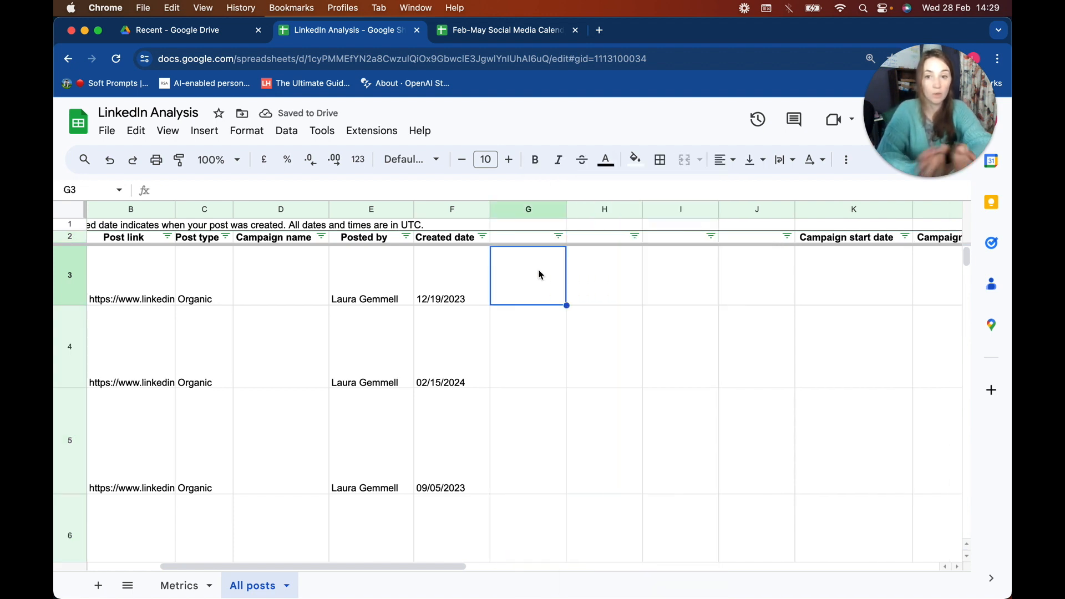
text(=DATE)
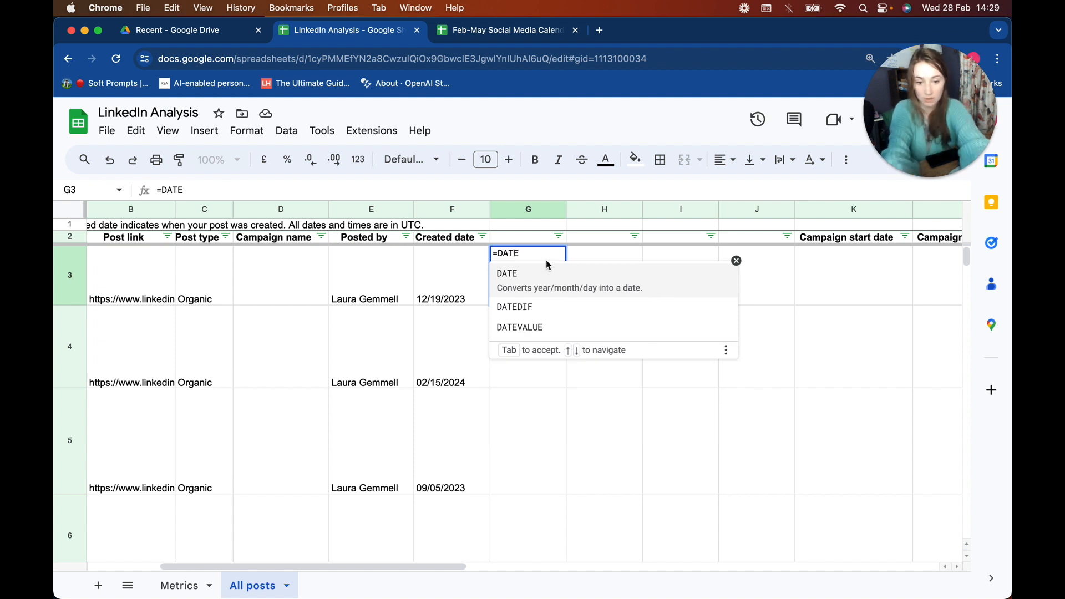
text(()
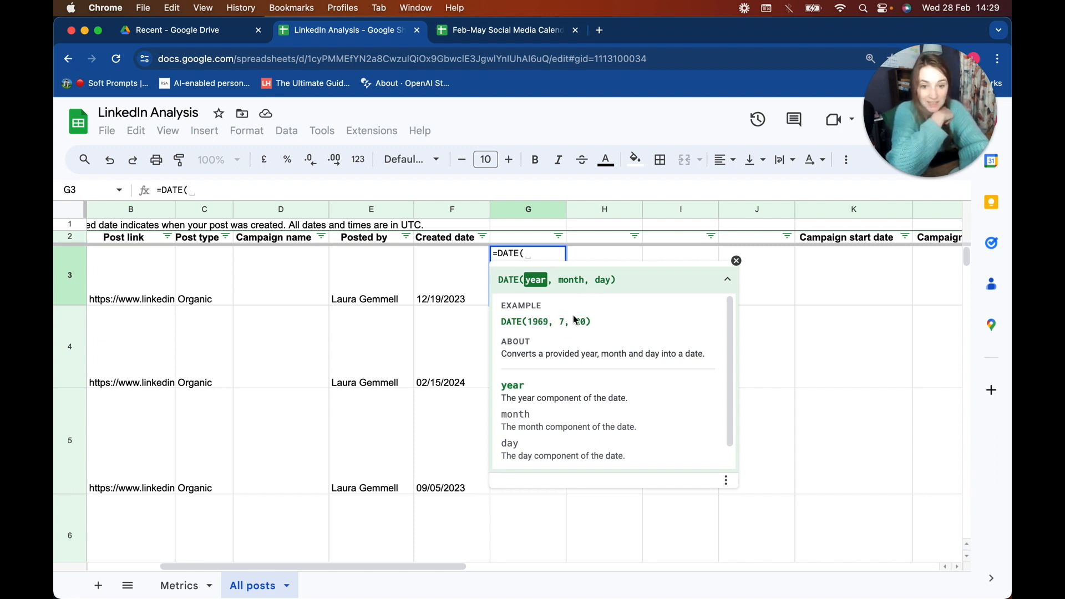
scroll(586, 334, down, 1)
scroll(585, 334, down, 1)
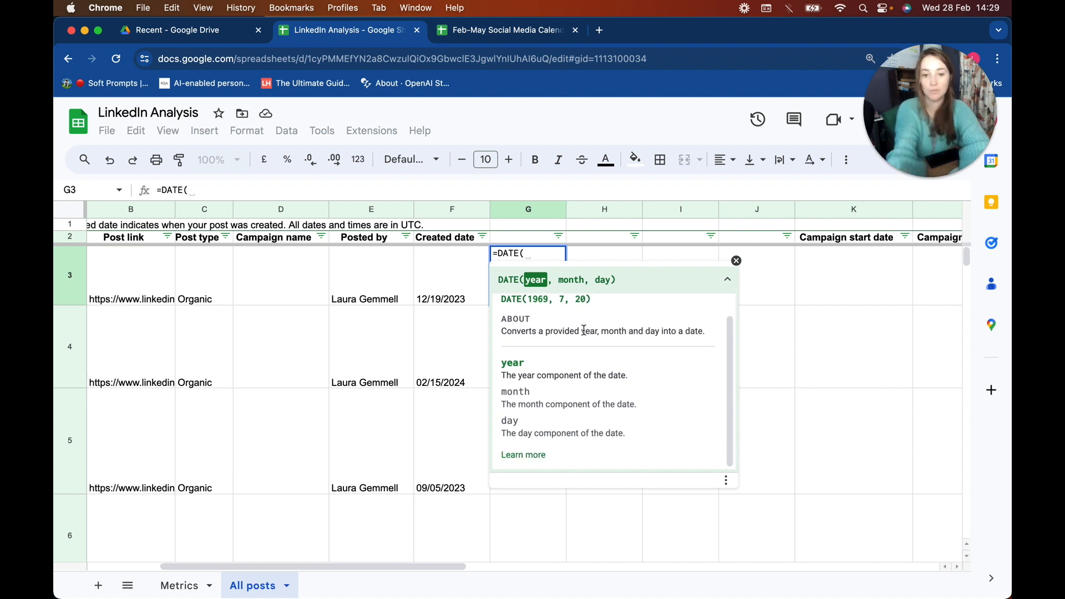
key(Escape)
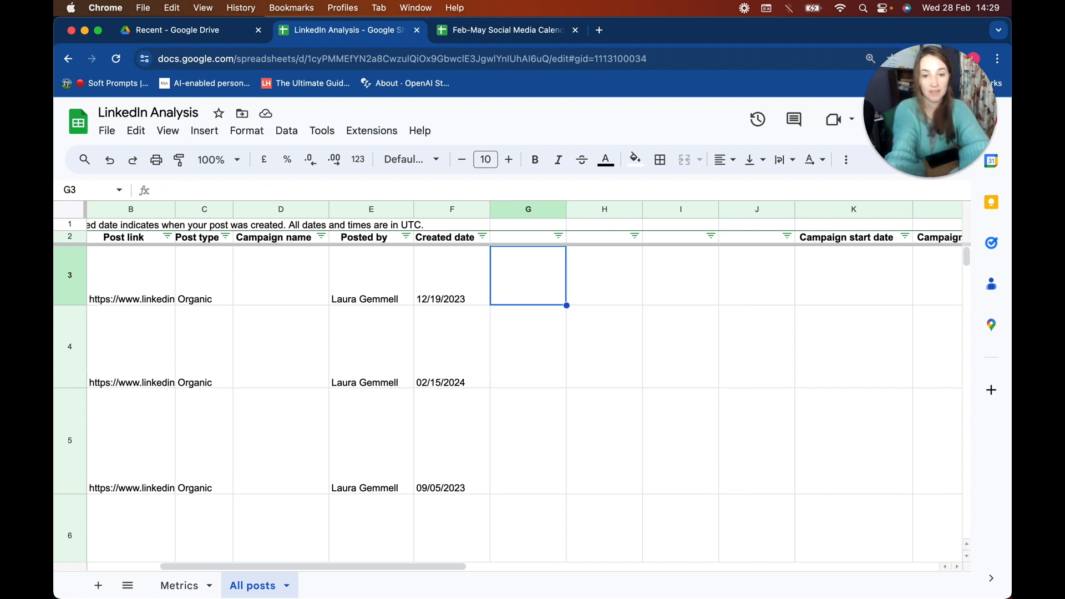
Label the four empty columns after Created date with the headers Year, Month, Day and Date in row 2.
click(535, 243)
text(Year)
key(Tab)
text(Month)
key(Tab)
text(Day)
key(Tab)
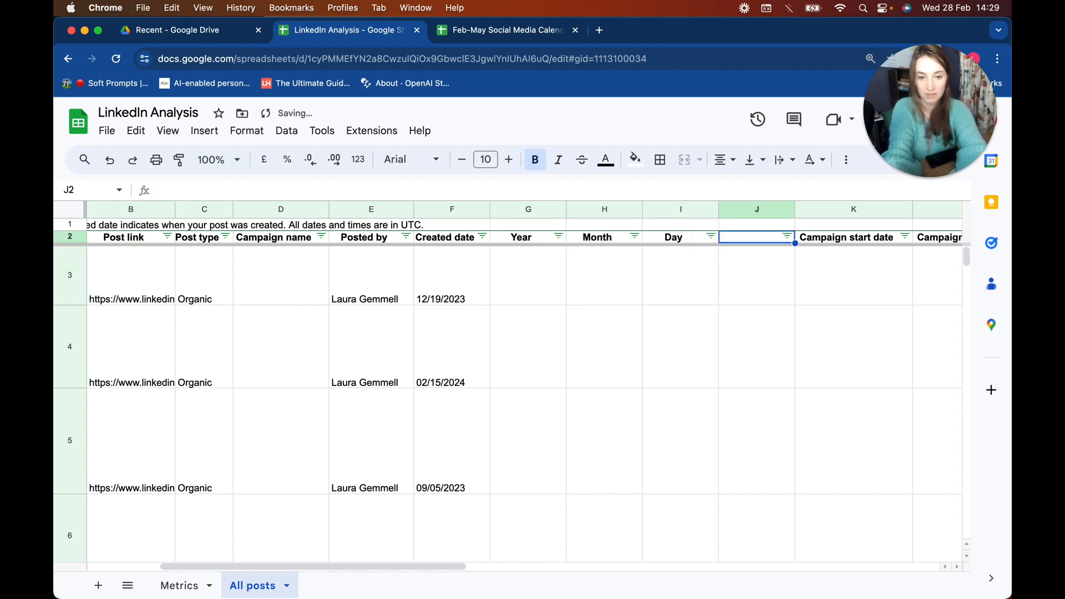
text(Date)
key(Return)
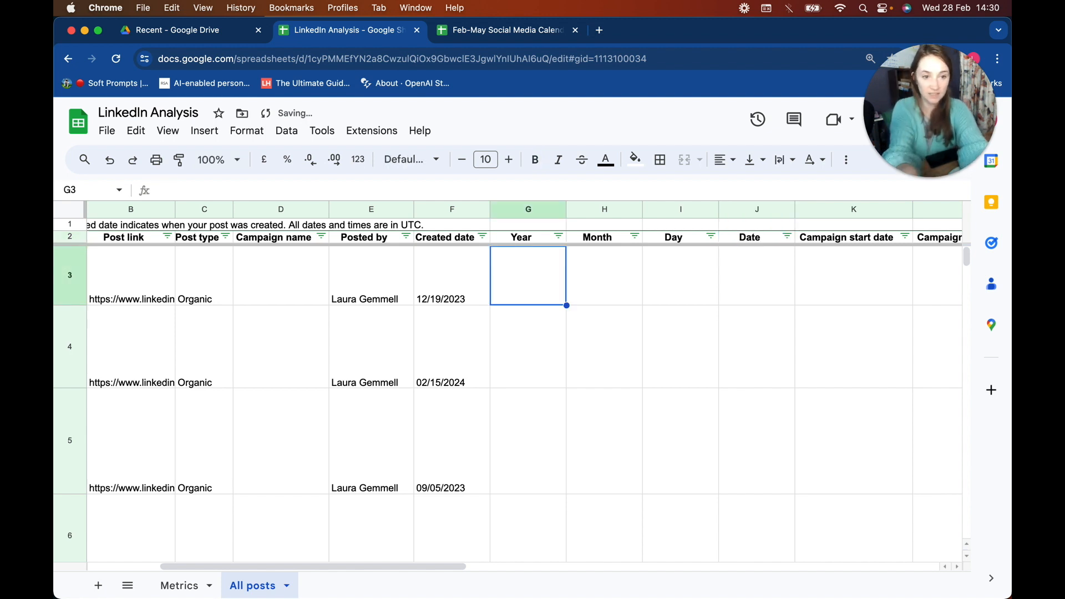
Extract the year into G3 with =RIGHT(F3,4) and fill the formula down the Year column.
text(=)
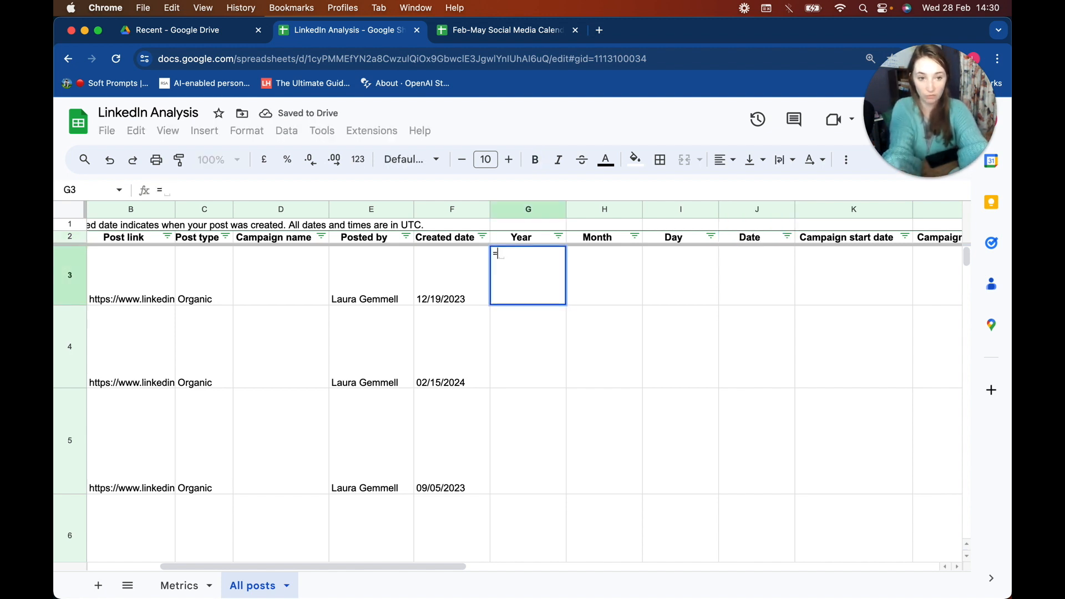
text(RIGHT)
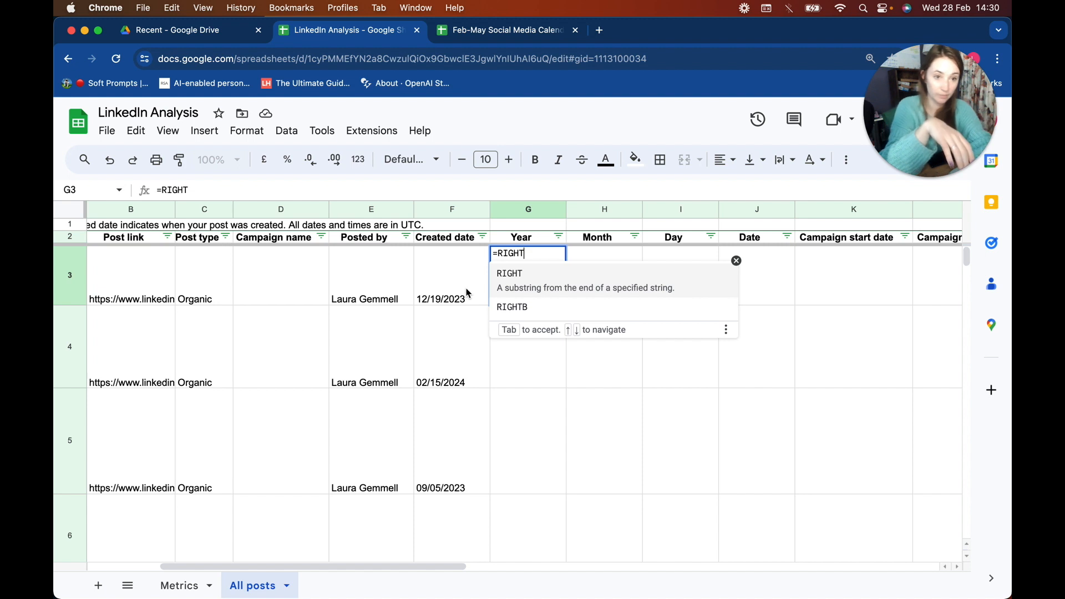
text(()
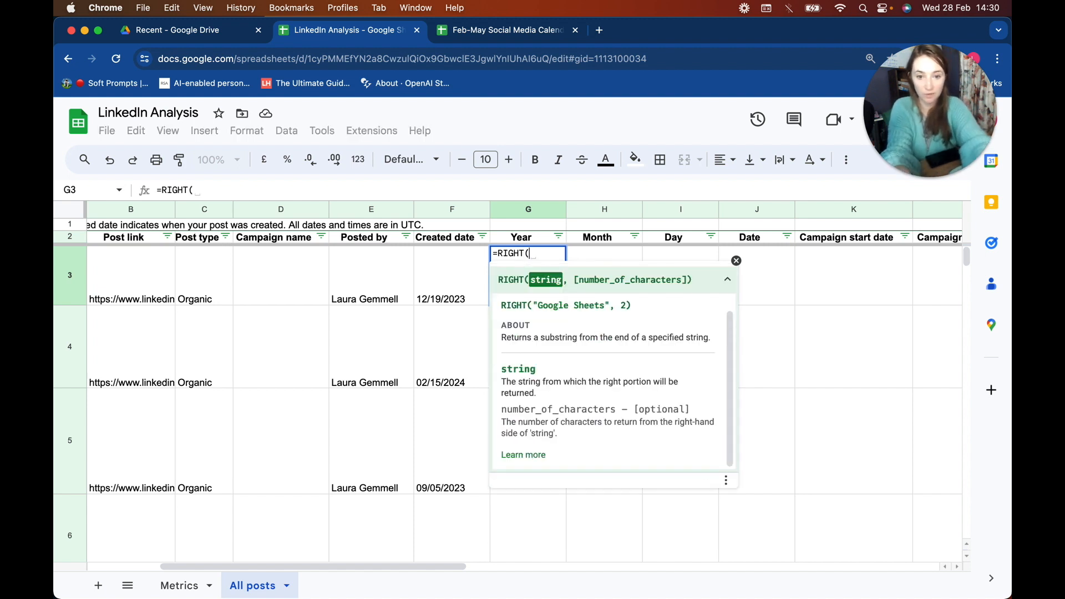
click(447, 280)
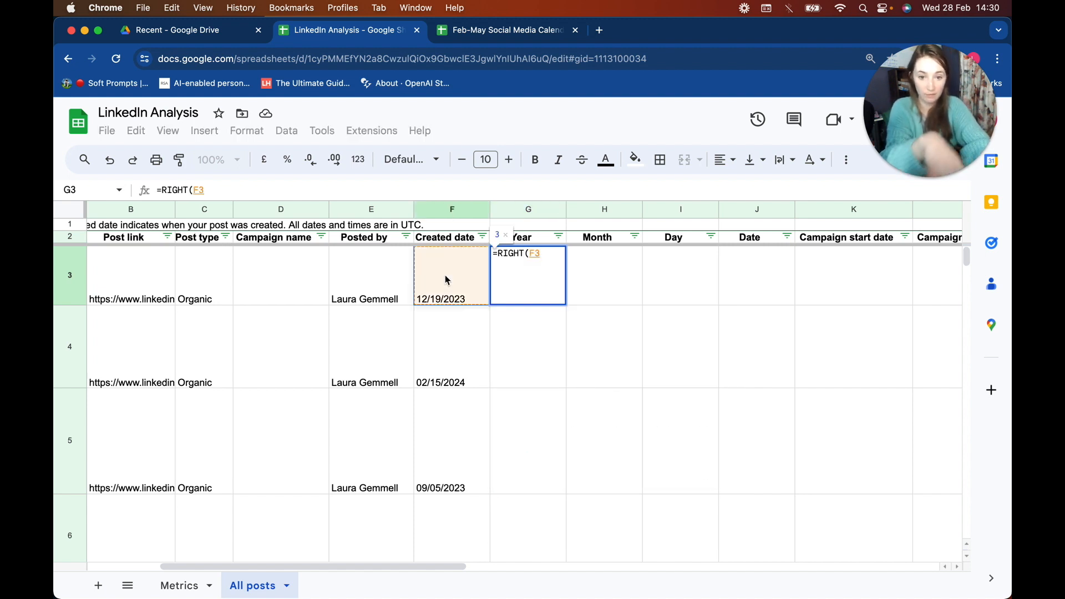
text(,4)
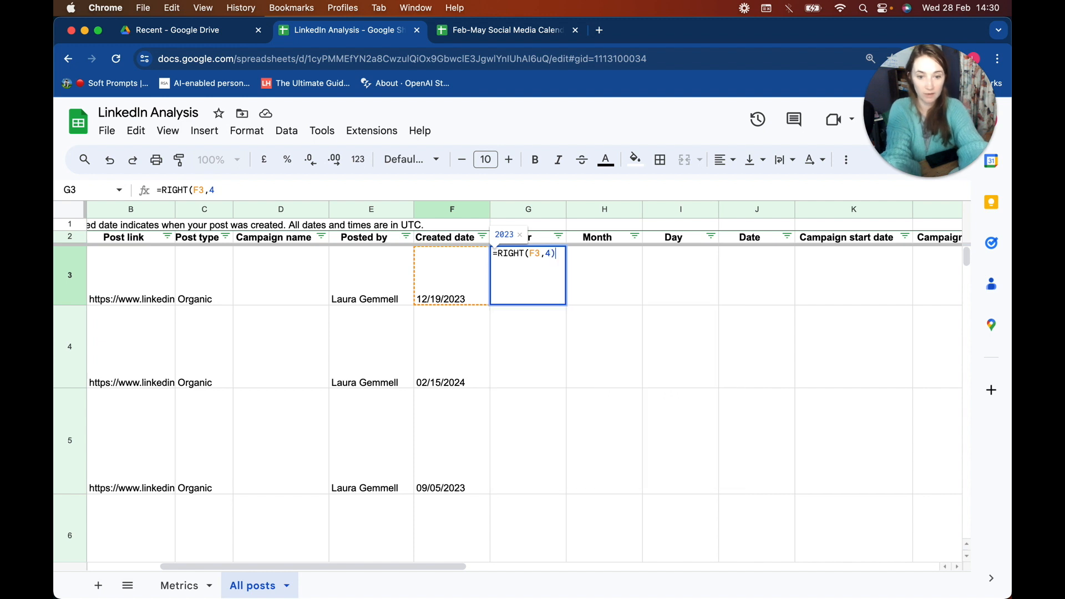
key(Return)
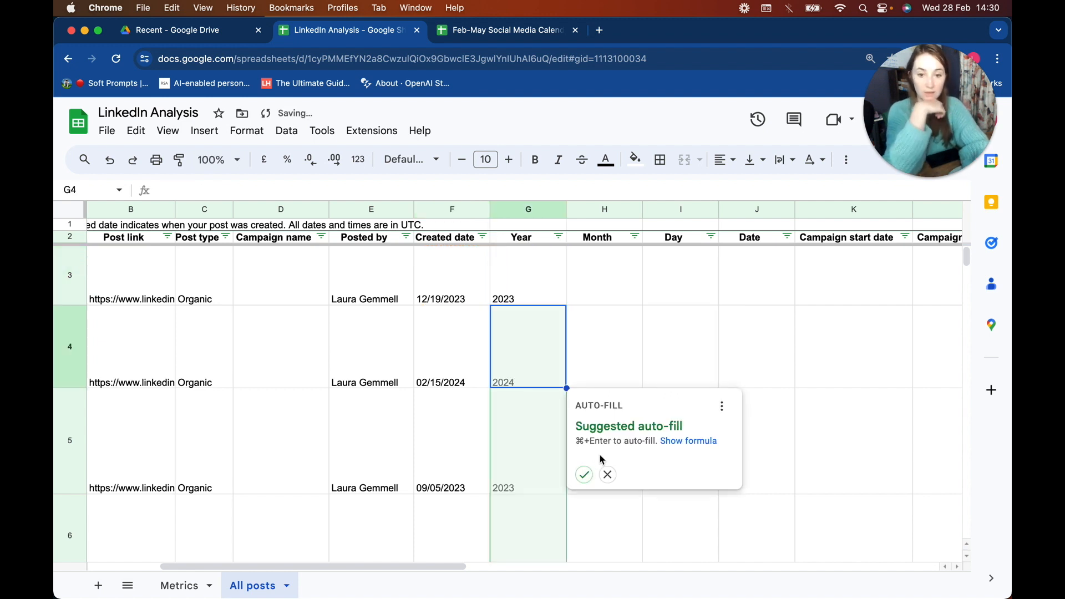
click(585, 474)
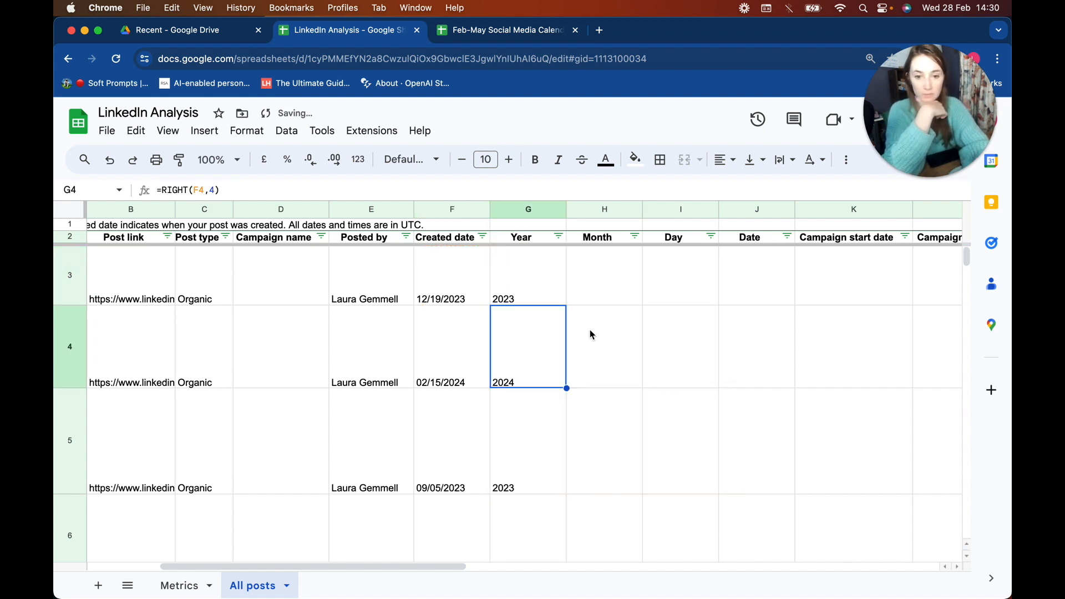
Extract the month into H3 with =LEFT(F3,2) and fill the formula down the Month column.
click(608, 270)
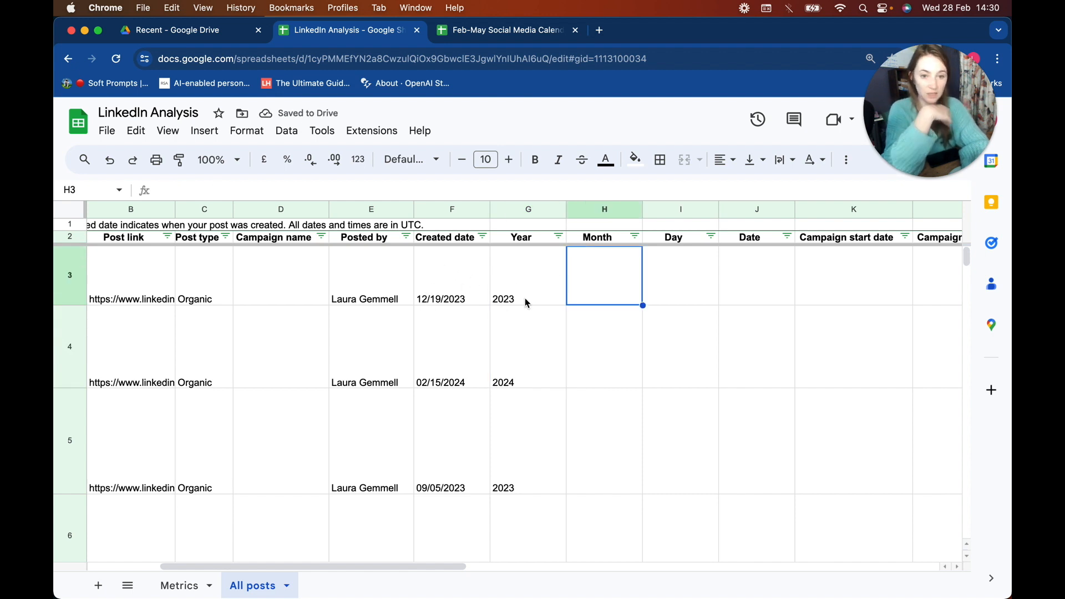
text(=LEFT)
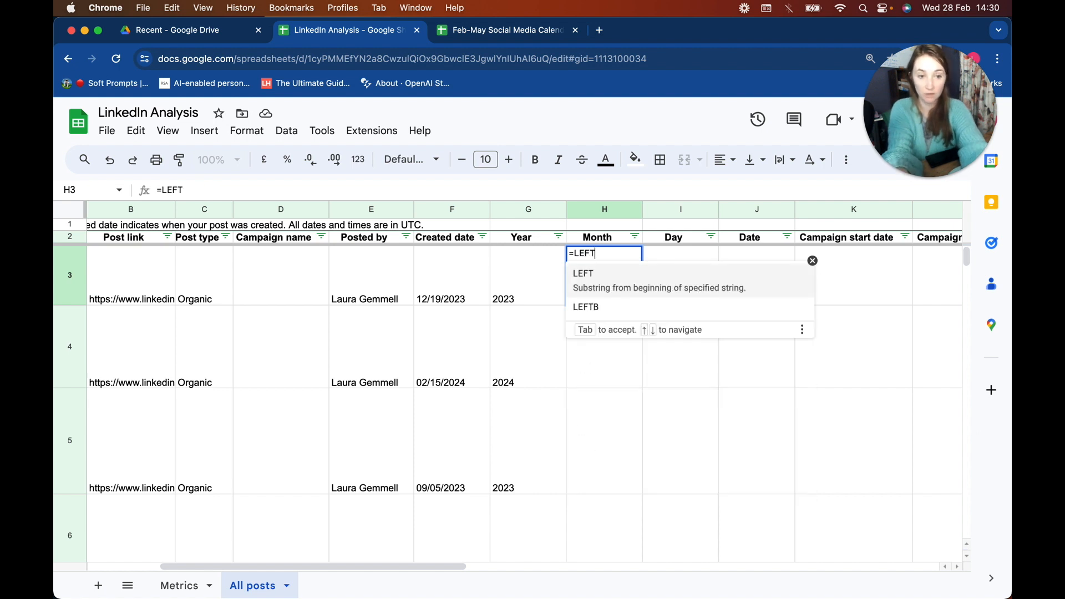
text((F)
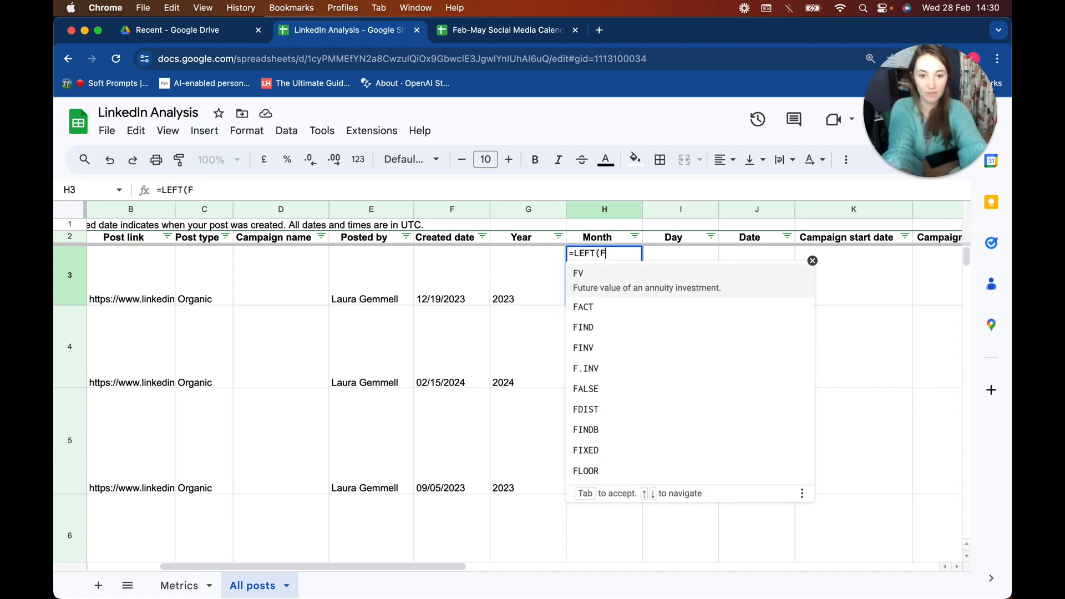
text(3,2)
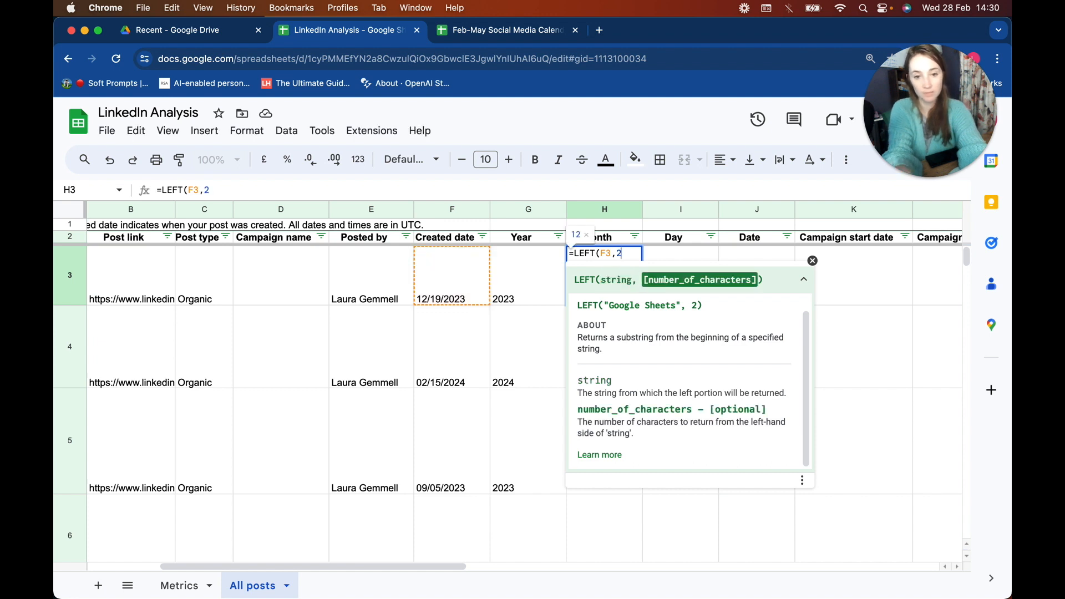
text())
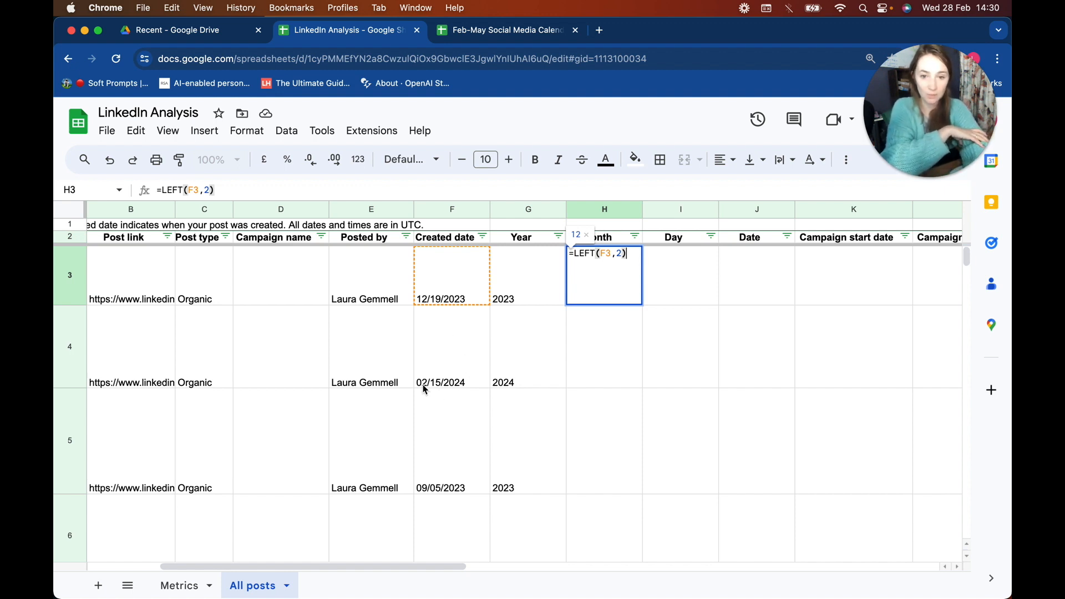
key(Return)
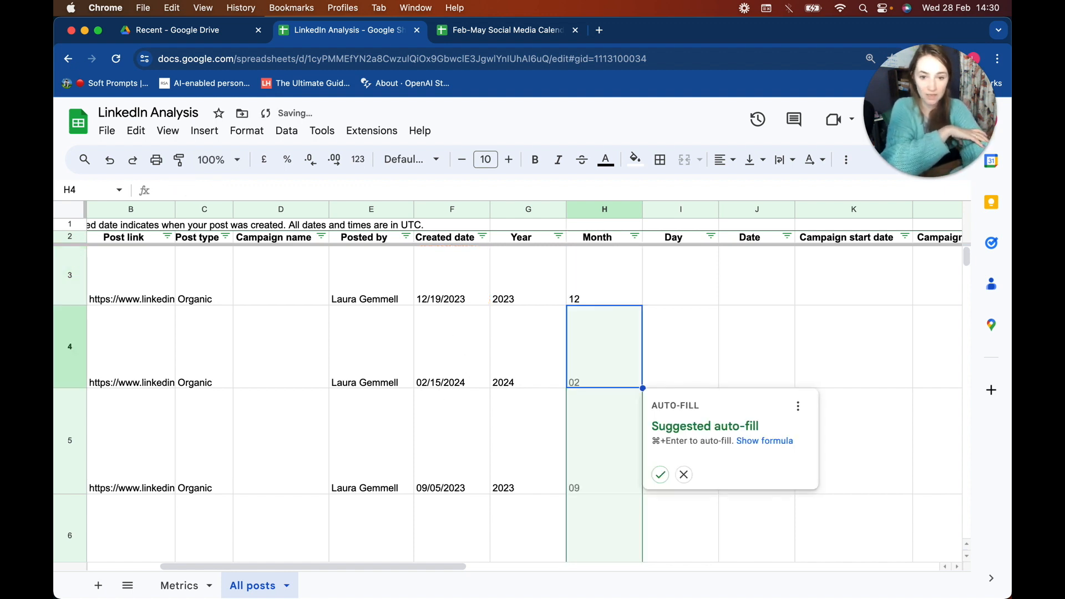
click(660, 477)
Extract the day into I3 with =MID(F3,4,2) and fill the formula down the Day column.
click(703, 256)
text(=MI)
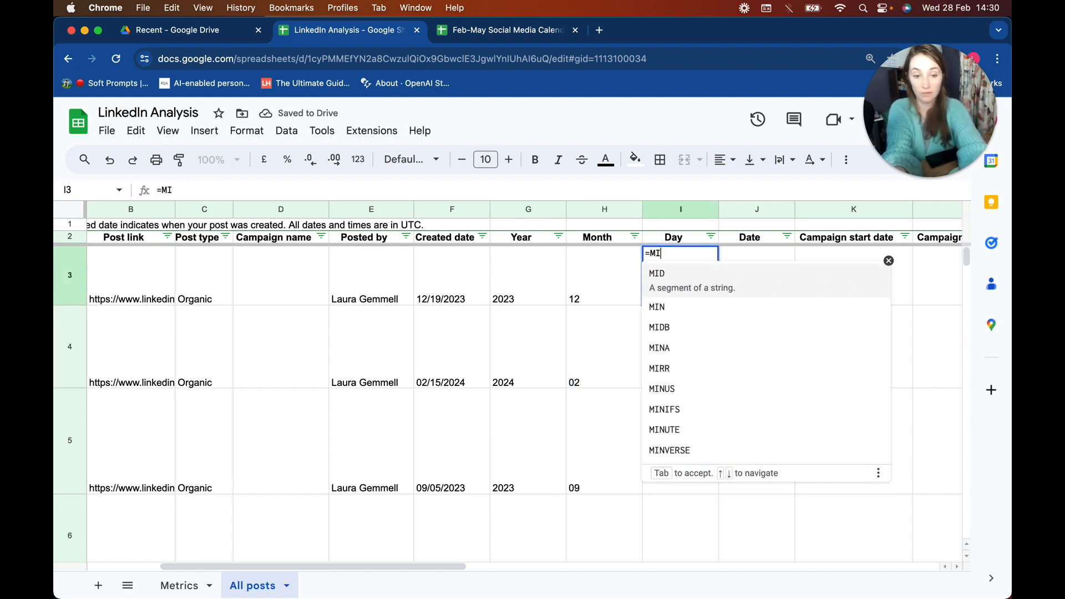
text(D()
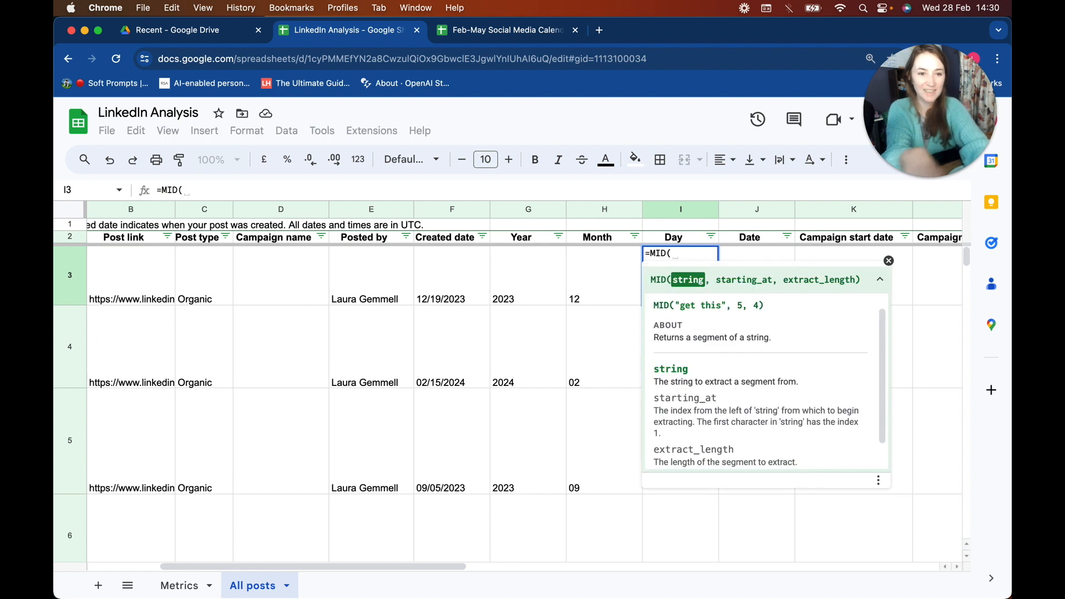
text(F)
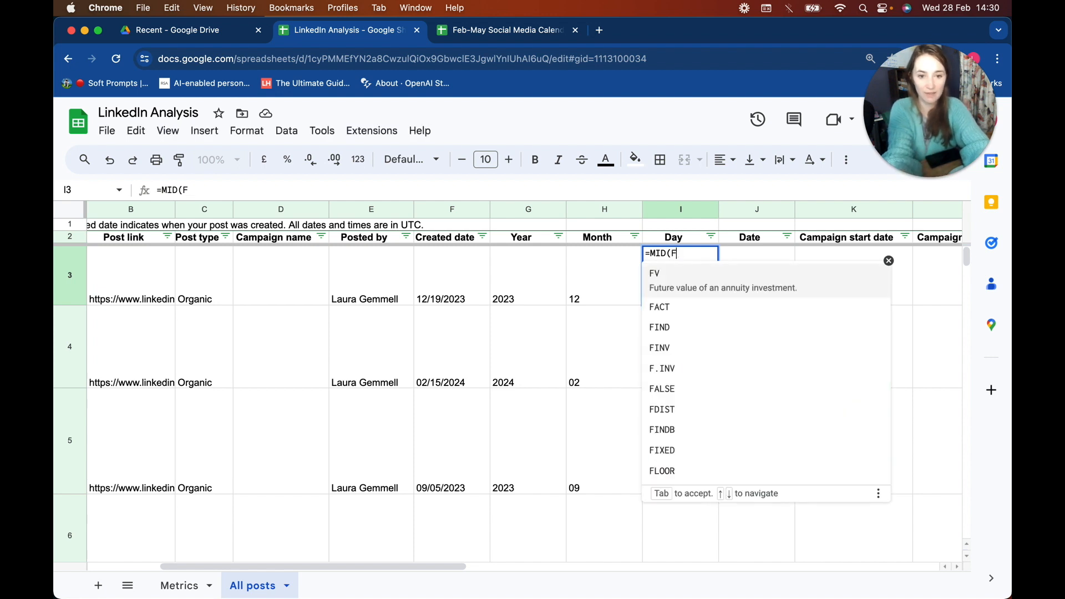
text(3)
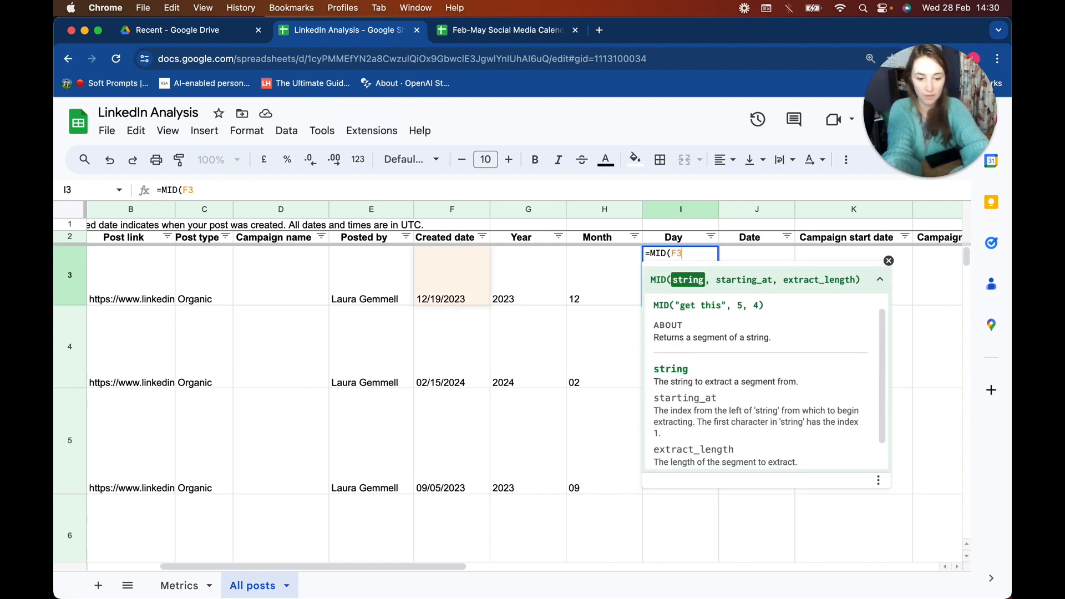
text(,)
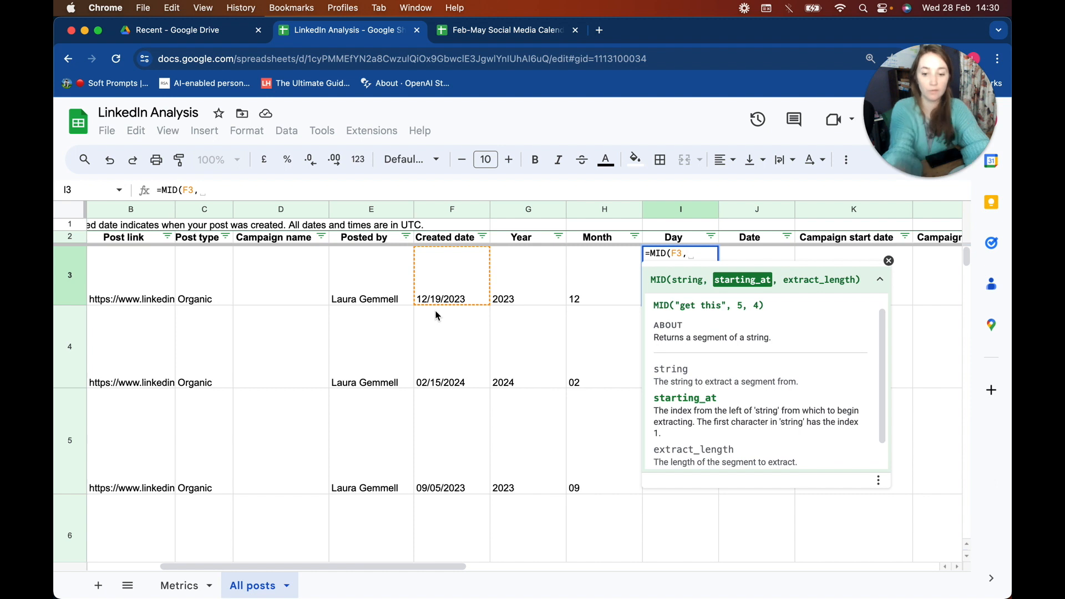
text(4,)
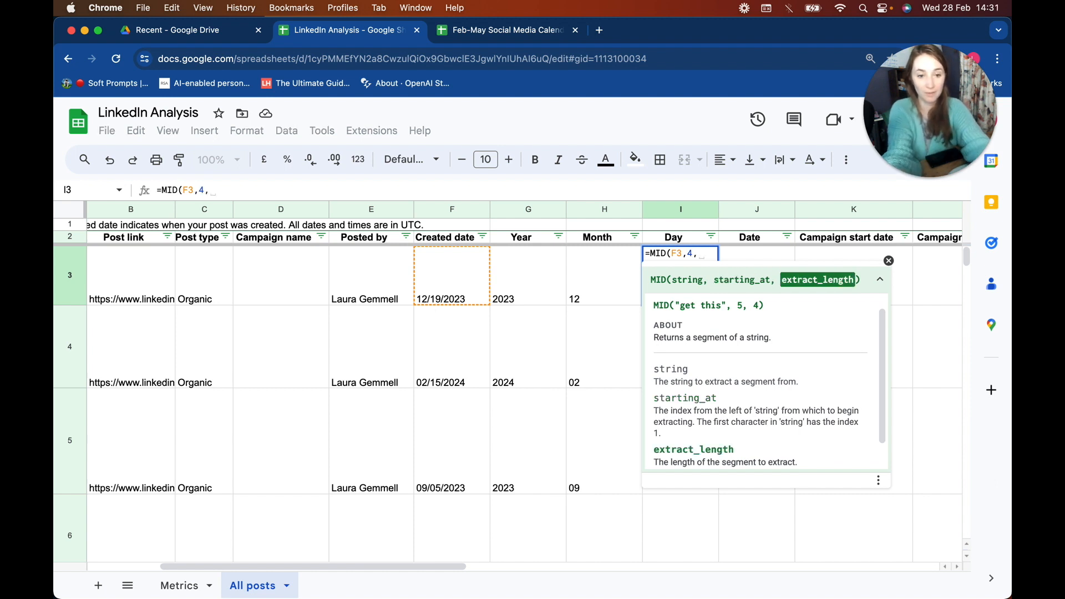
text(2)
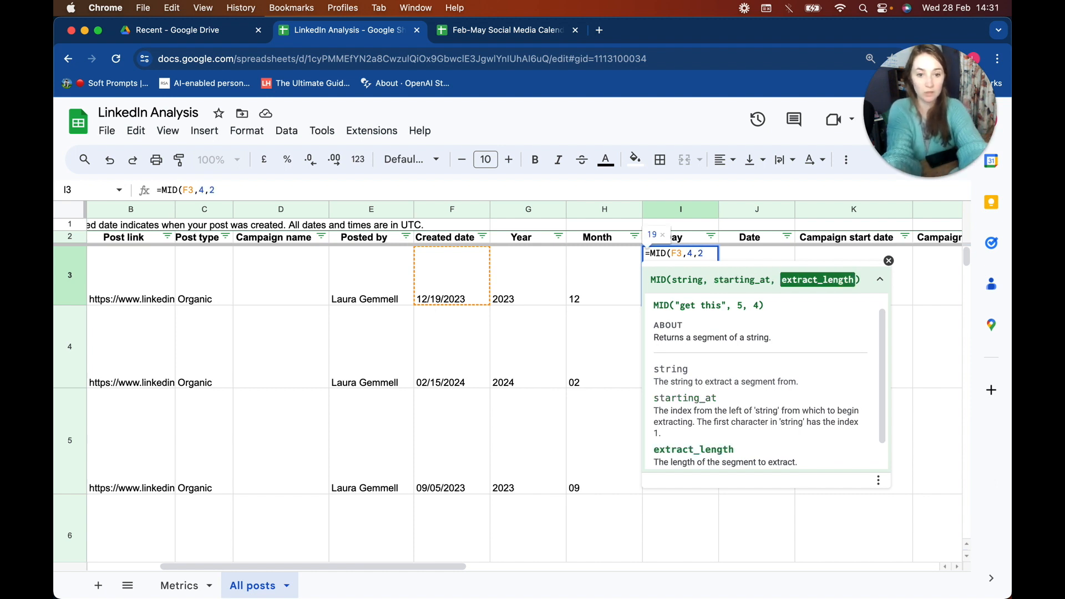
text())
key(Return)
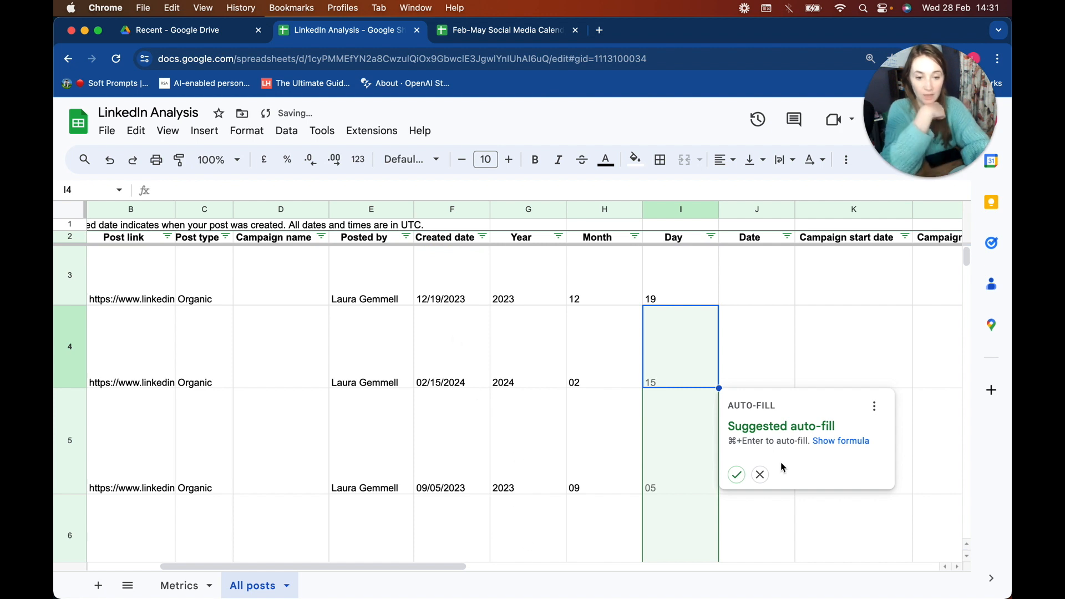
click(736, 474)
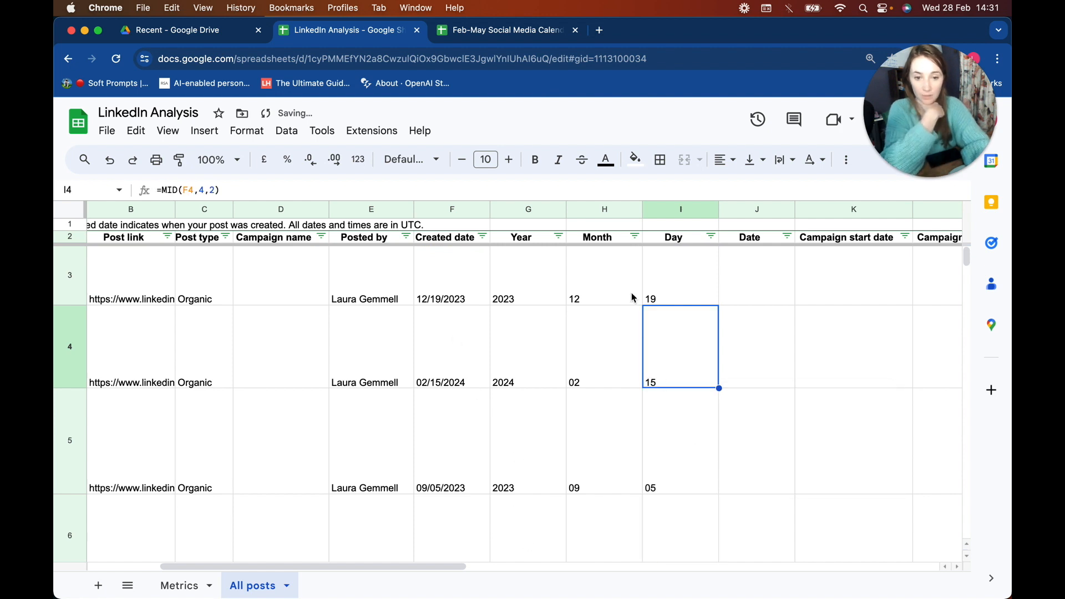
Build the date in J3 with =DATE(G3,H3,I3) and fill the formula down the Date column.
click(764, 300)
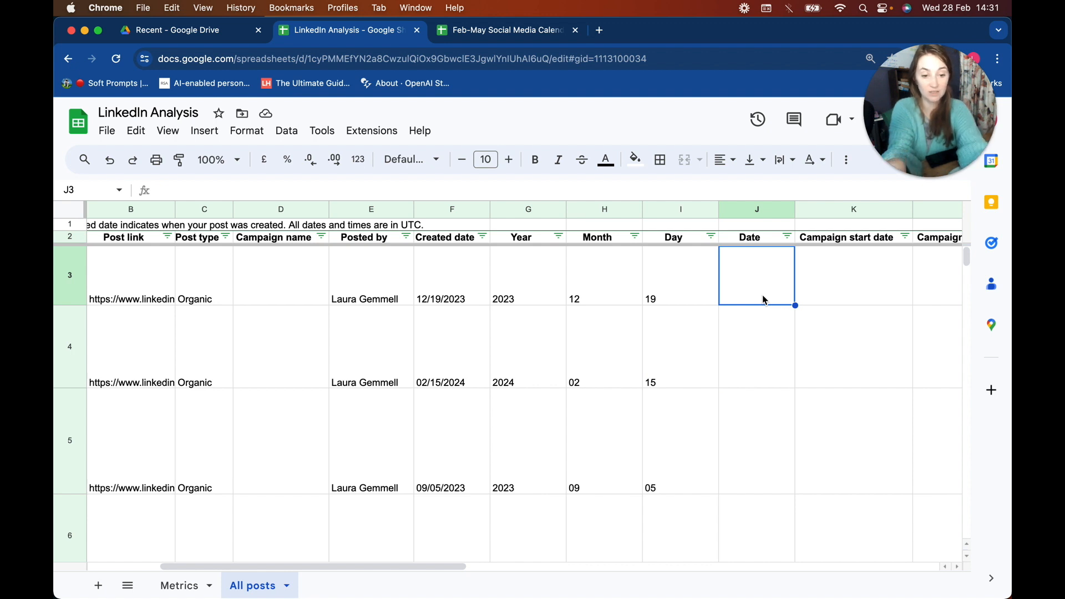
text(=DATE()
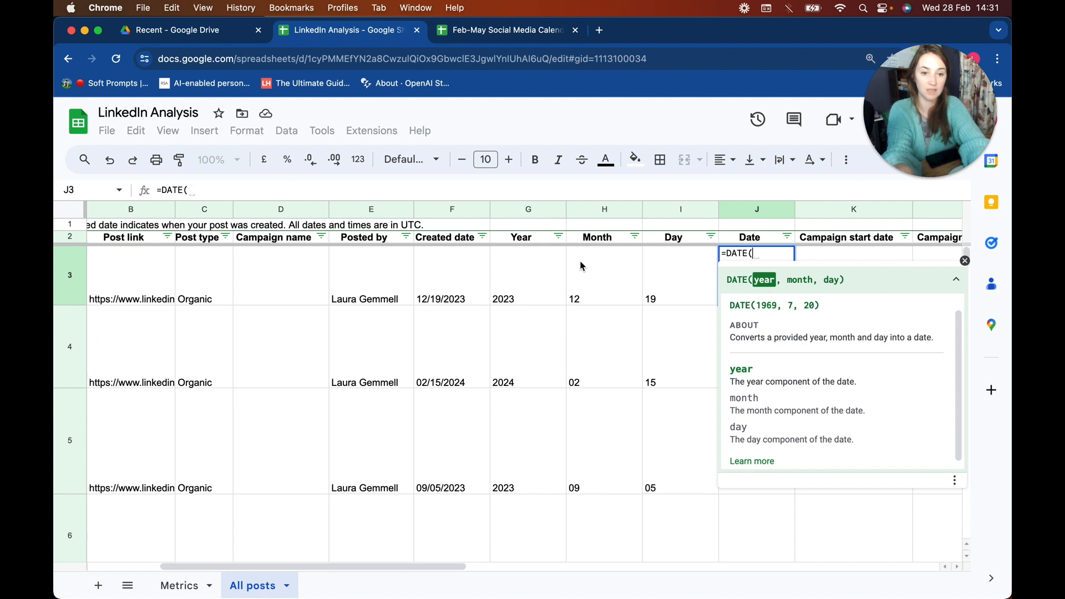
click(528, 272)
text(,)
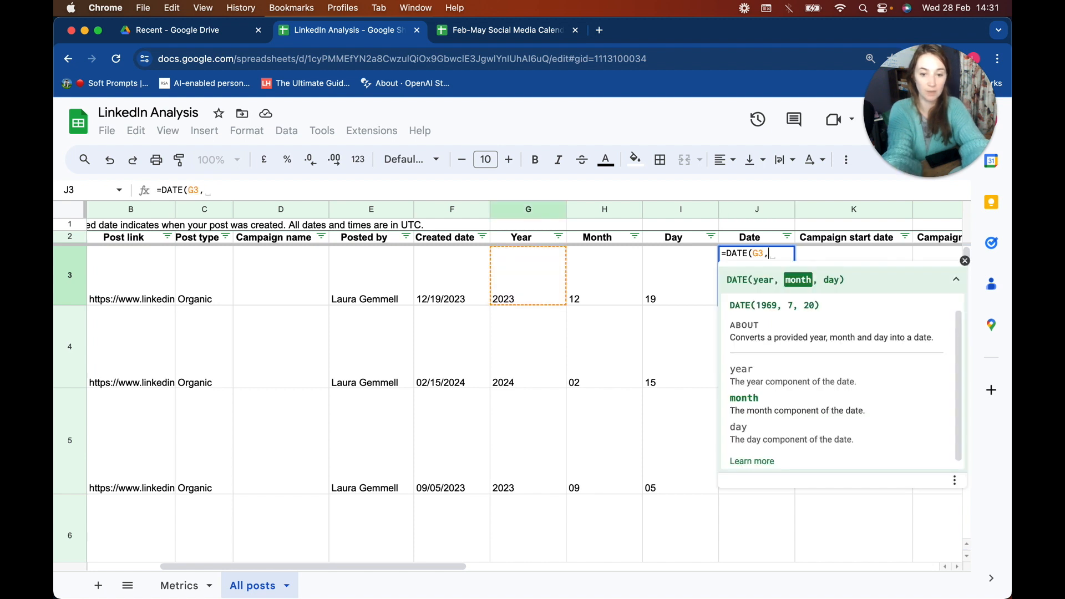
click(619, 272)
text(,)
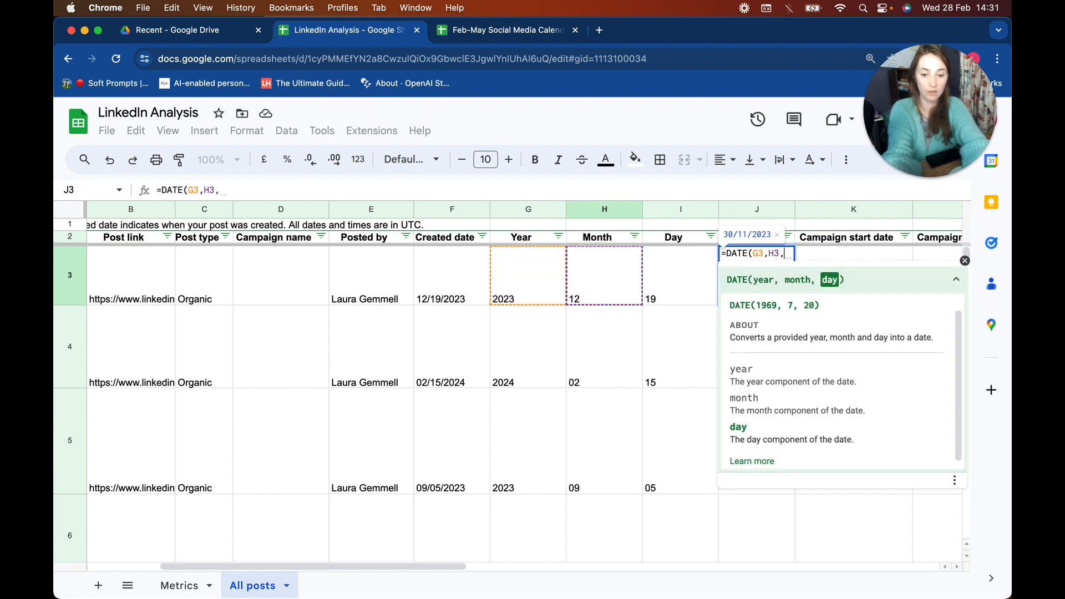
click(698, 277)
text())
key(Return)
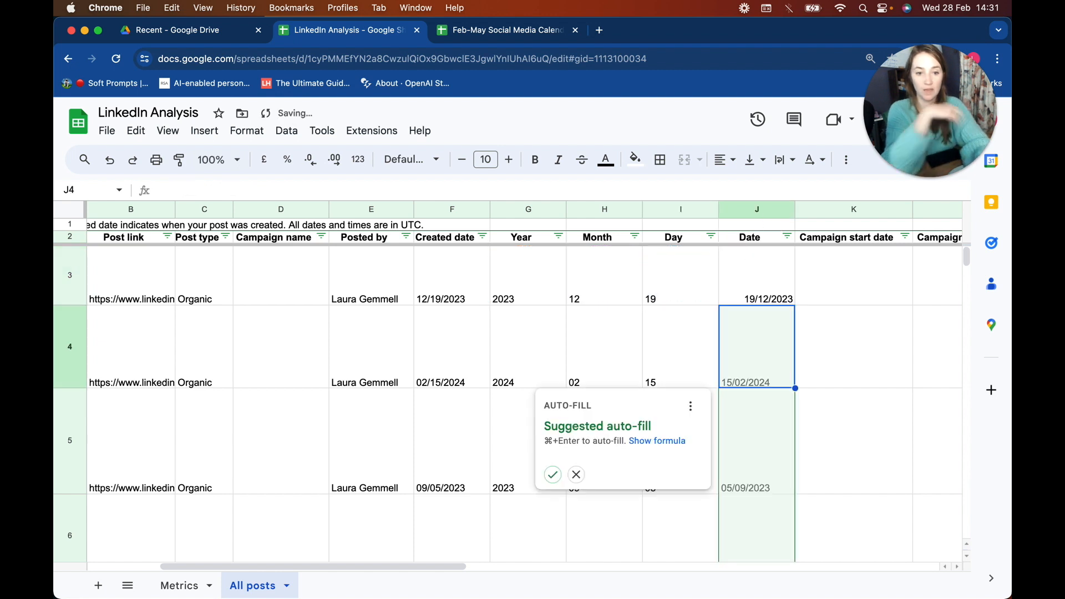
click(549, 477)
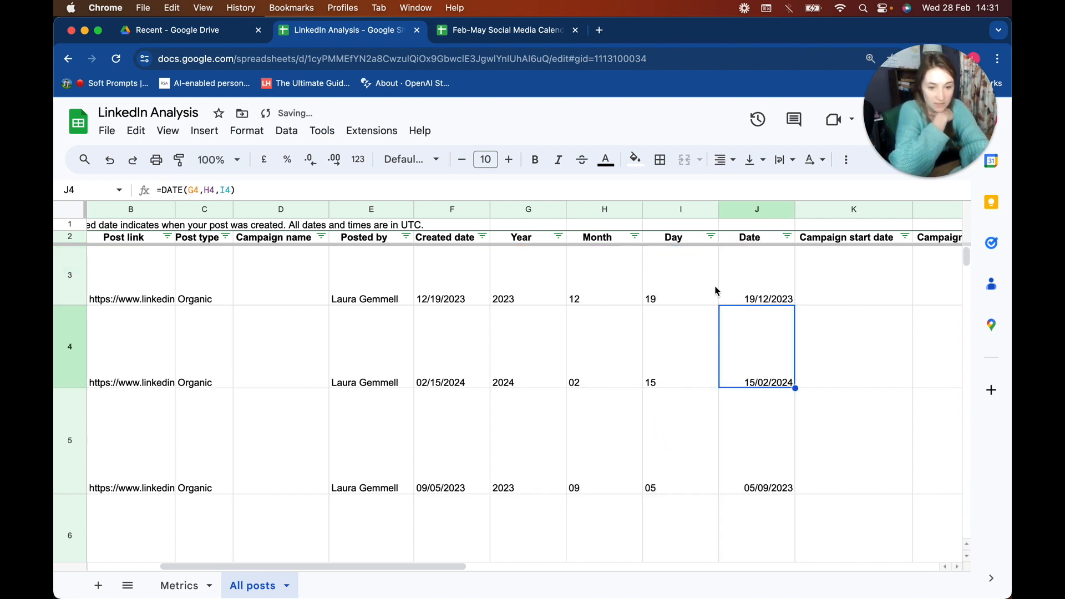
Format the whole Date column J with the two-digit-year date format 26/09/08 and check the dates down the rows.
click(756, 216)
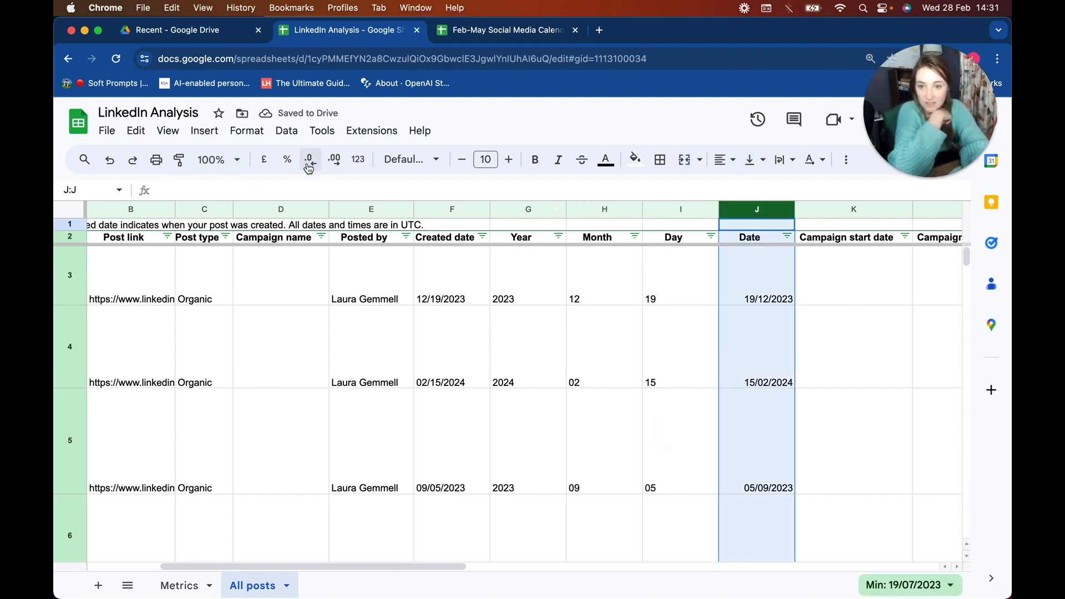
click(244, 132)
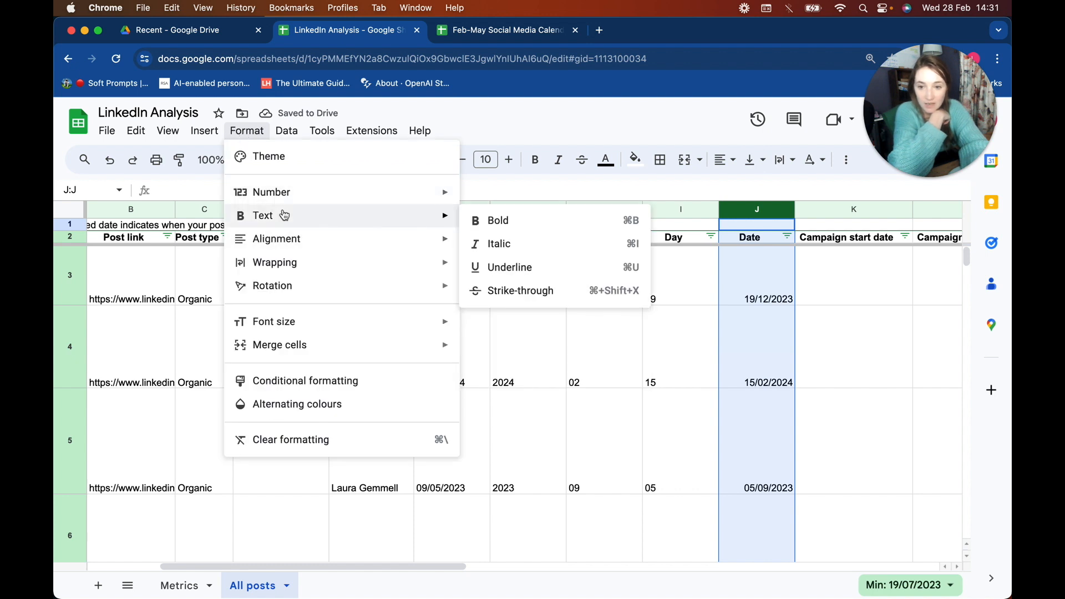
mouse_move(297, 202)
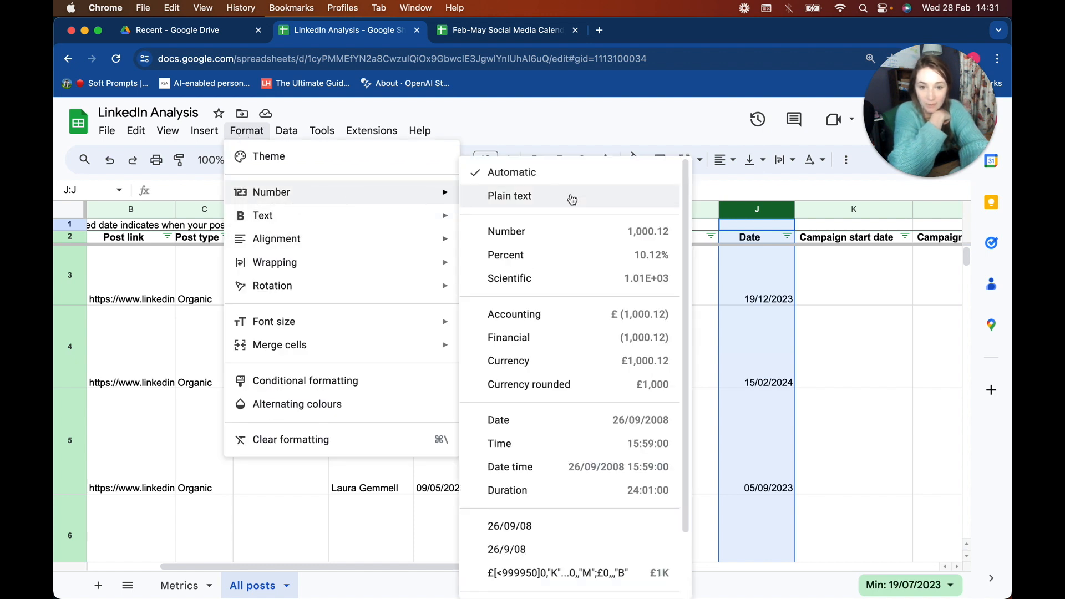
scroll(575, 261, down, 2)
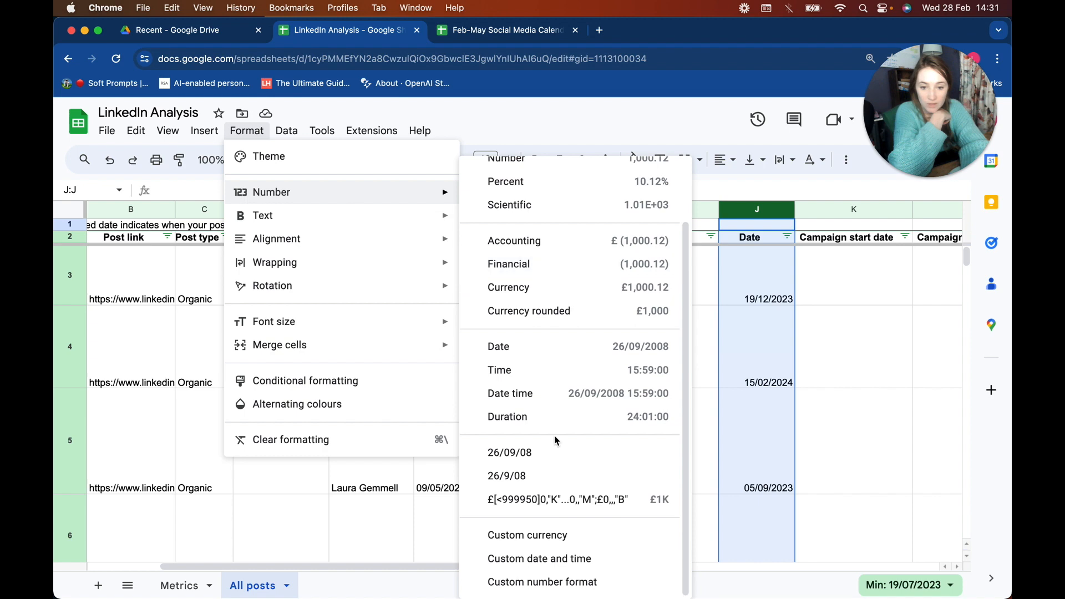
click(549, 455)
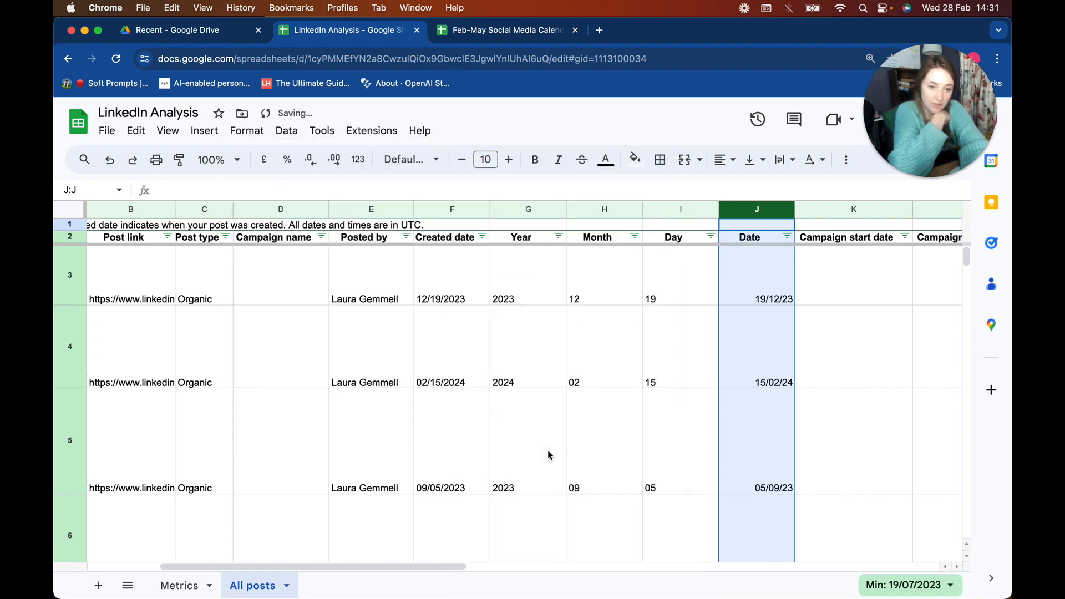
scroll(777, 522, down, 10)
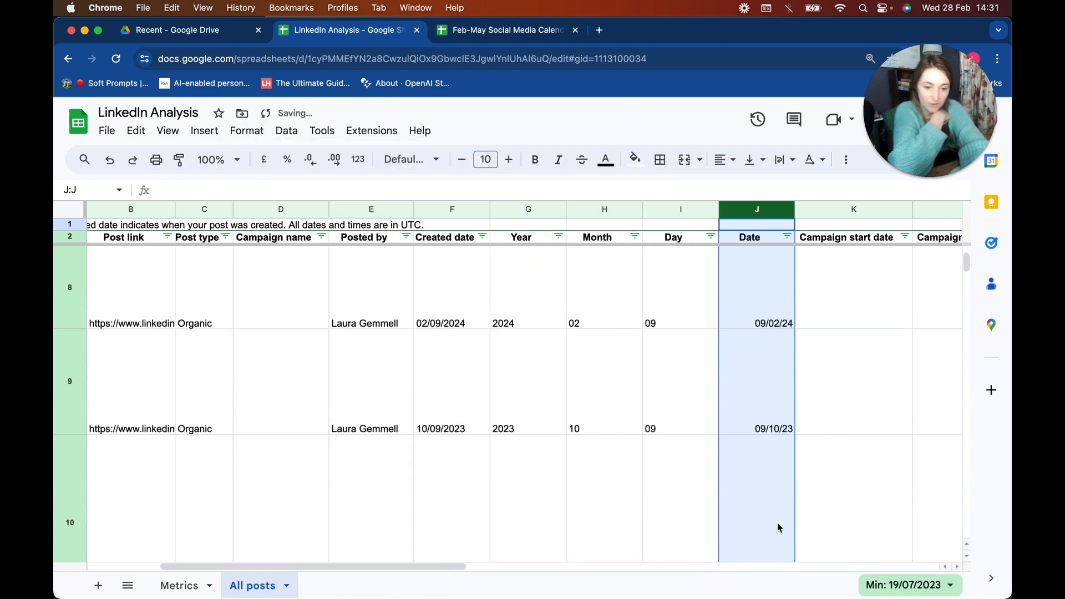
scroll(777, 532, up, 10)
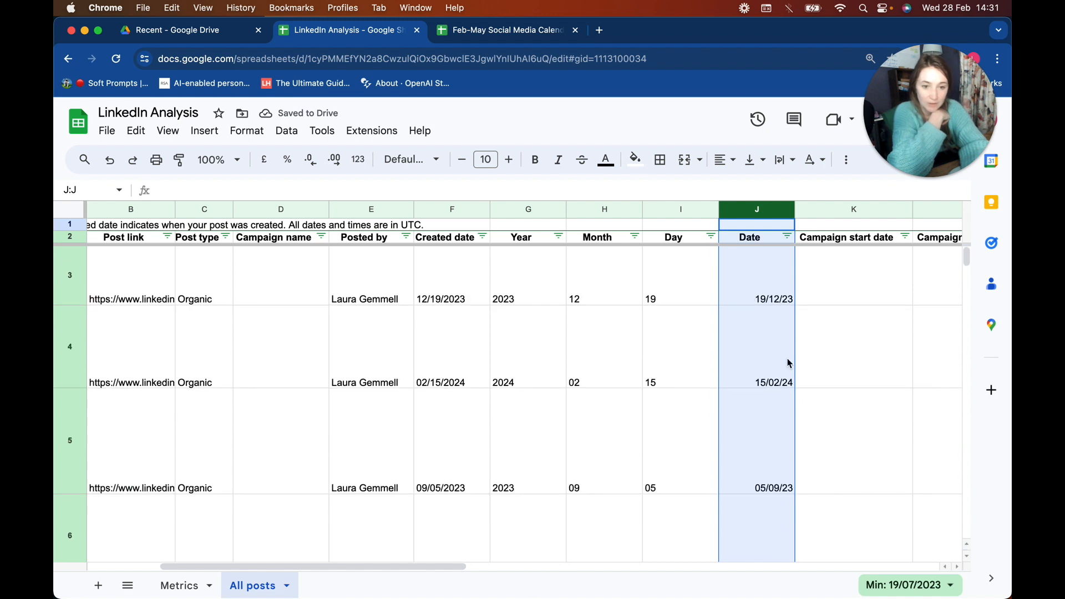
click(792, 303)
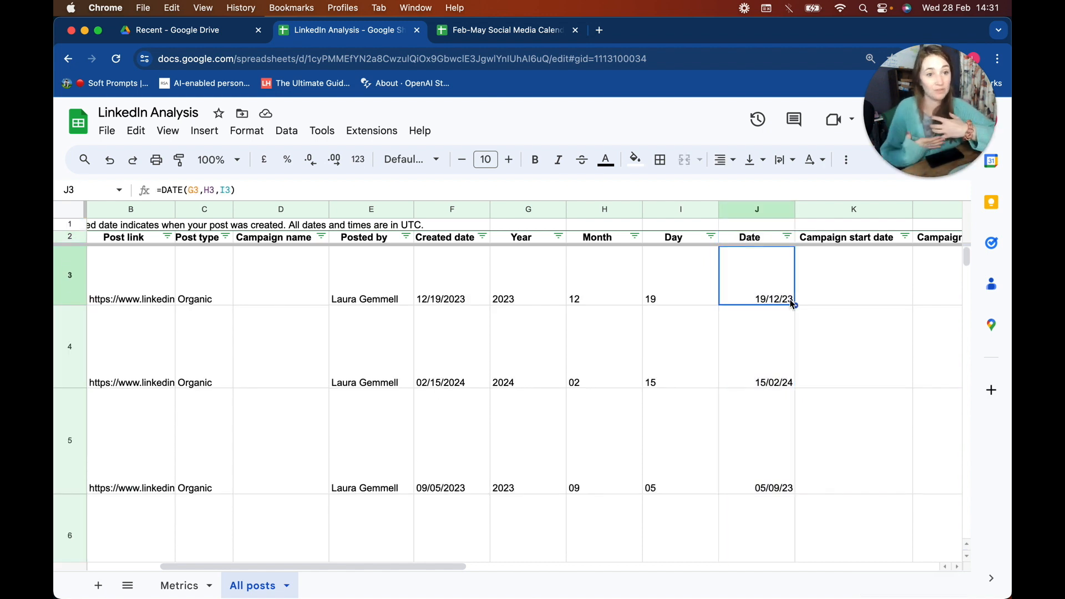
Insert one column to the right of the Date column and copy the RIGHT(F3,4) expression from G3.
right_click(760, 211)
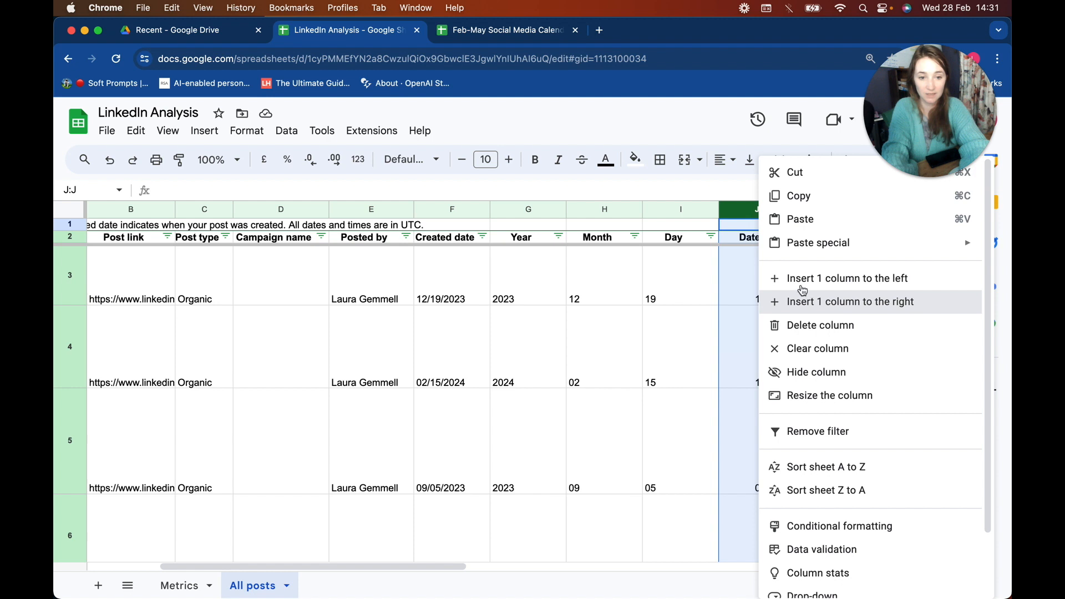
click(808, 294)
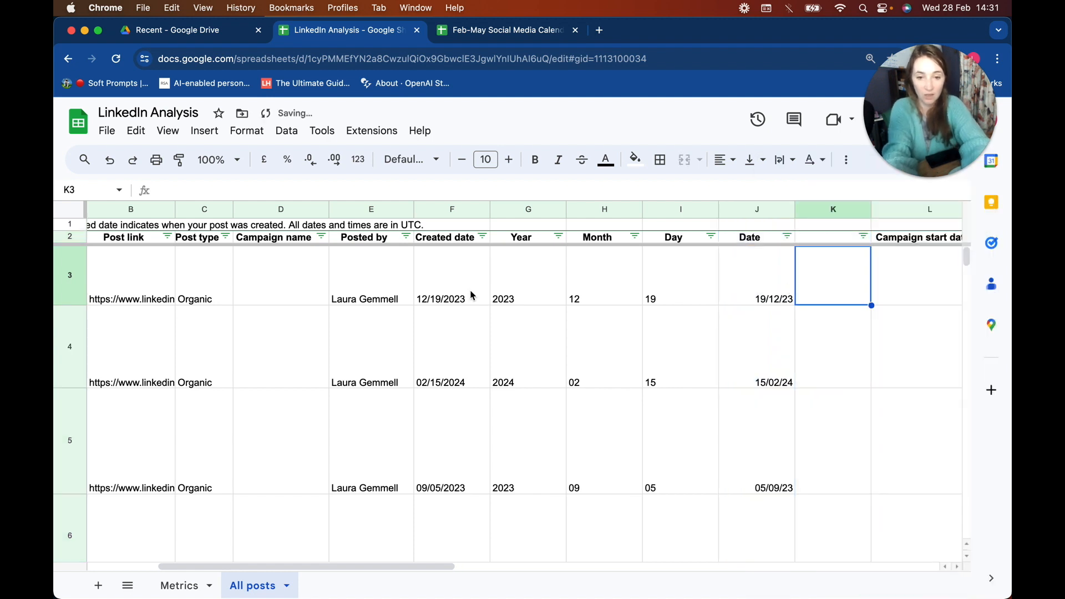
click(500, 294)
drag(235, 191, 161, 189)
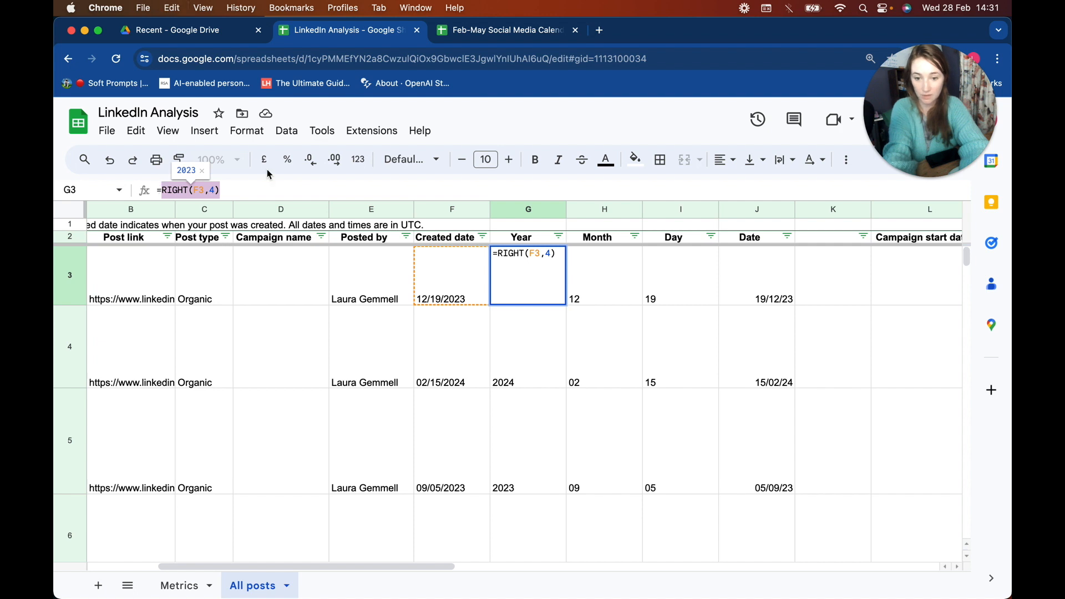
key(Escape)
Enter =DATE(RIGHT(F3,4),LEFT(F3,2),MID(F3,4,2)) in K3 and fill the formula down the column.
click(839, 285)
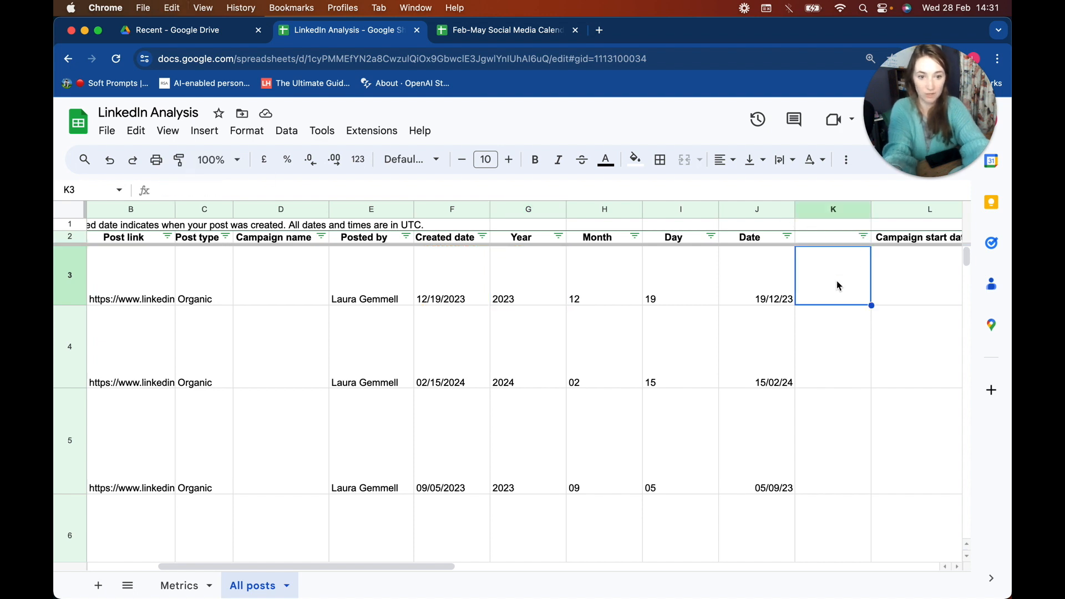
text(=)
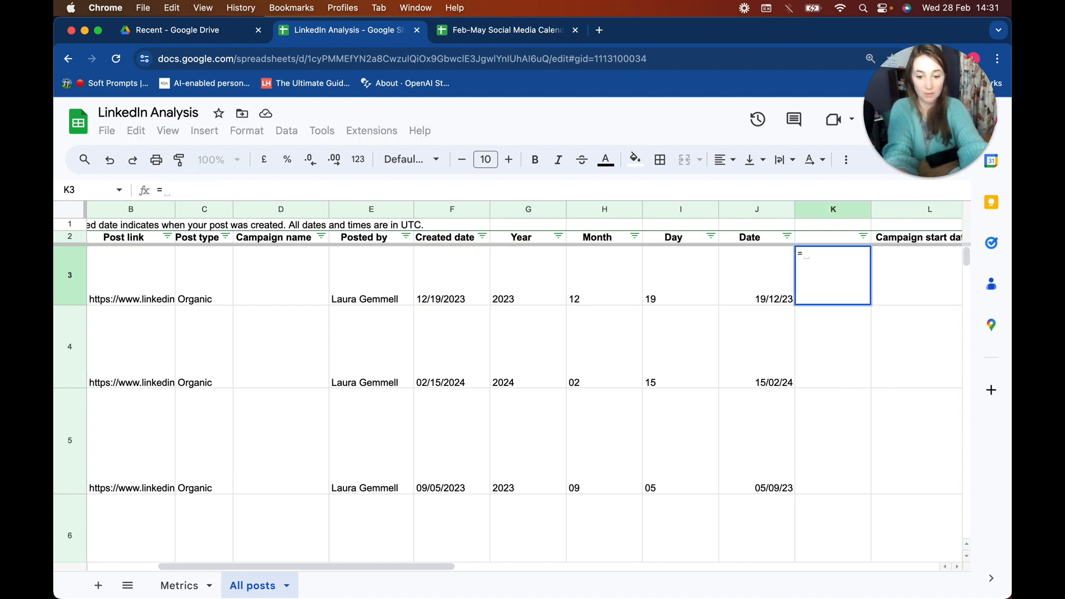
text(DATE()
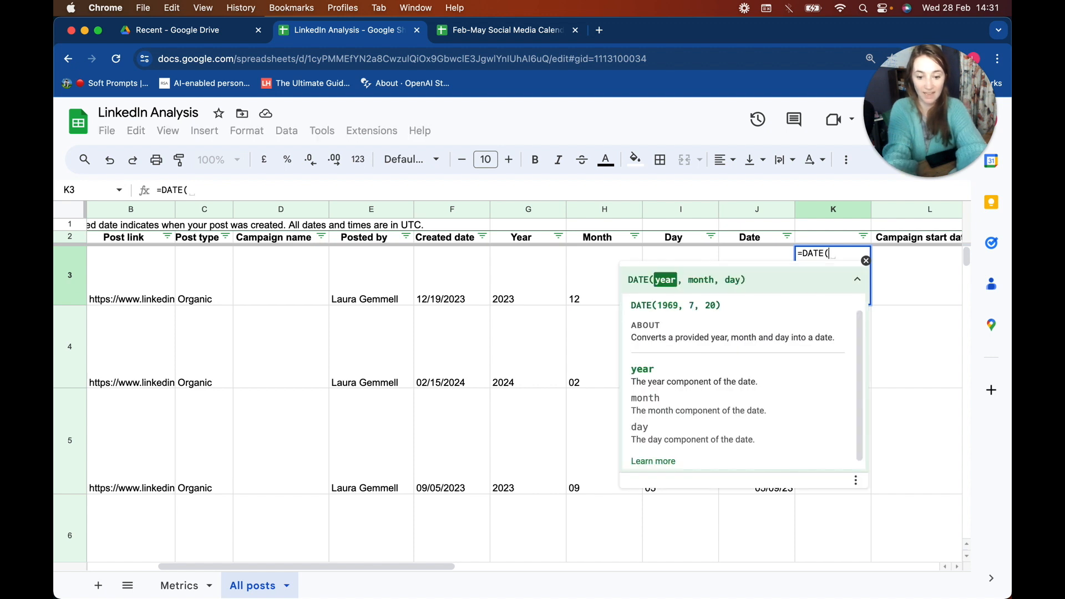
text(RIGHT(F3,4))
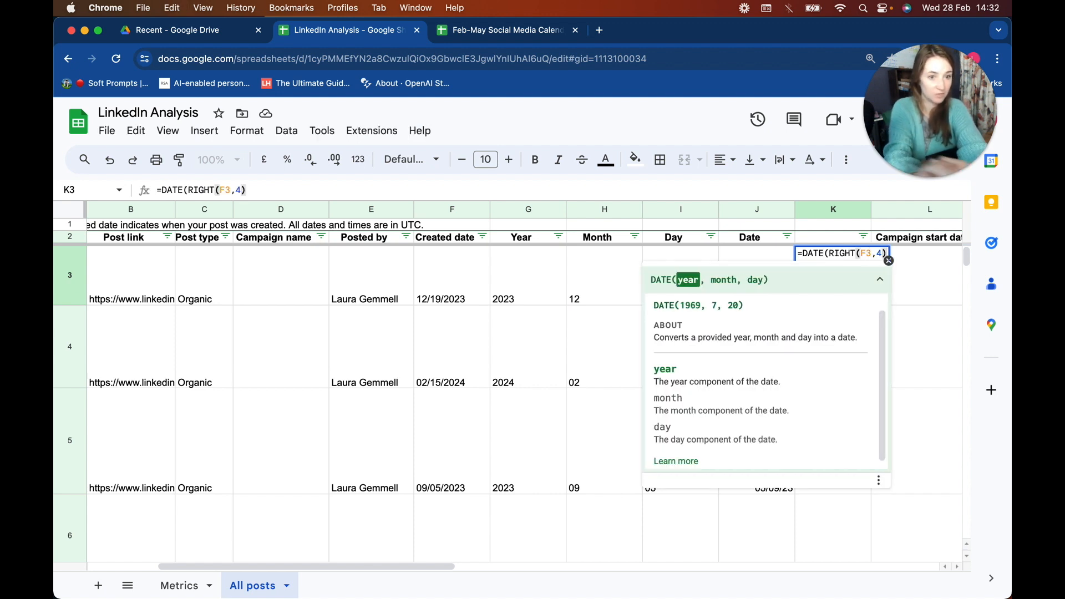
text(,)
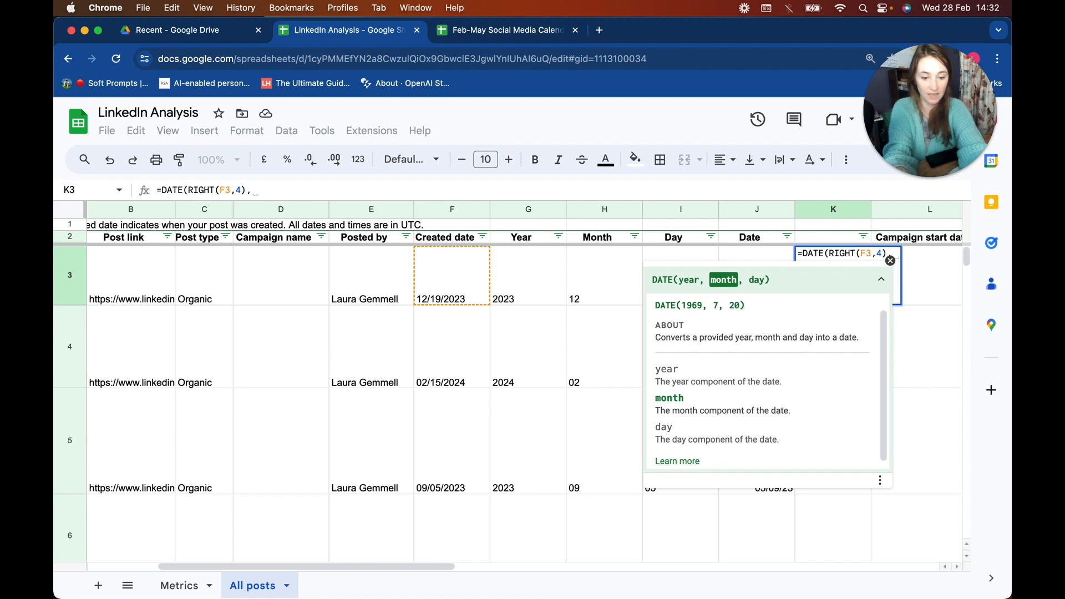
text(LEFT()
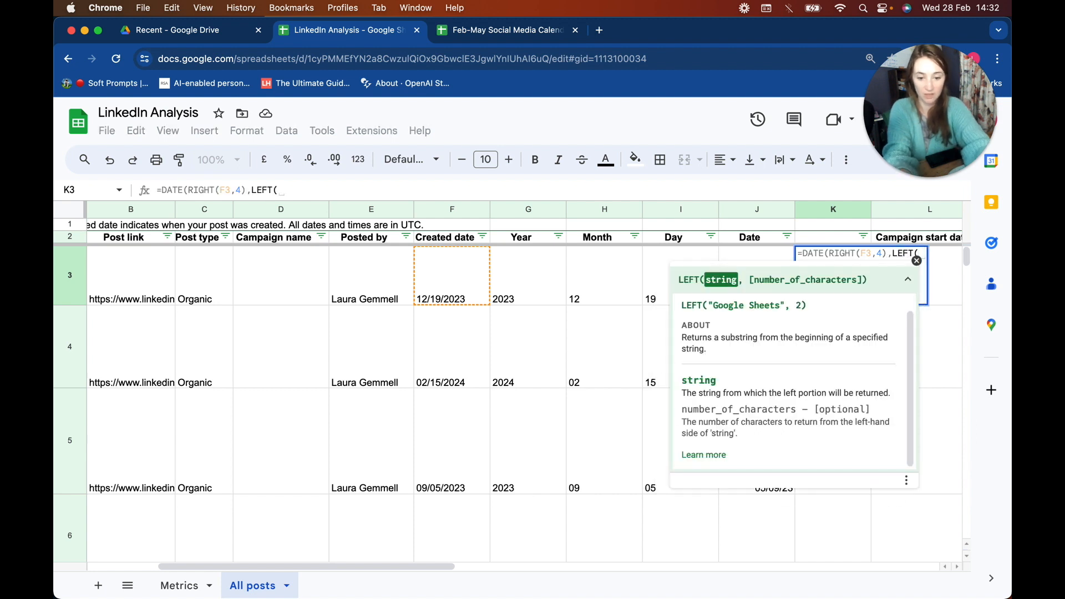
text(F)
key(BackSpace)
text(F)
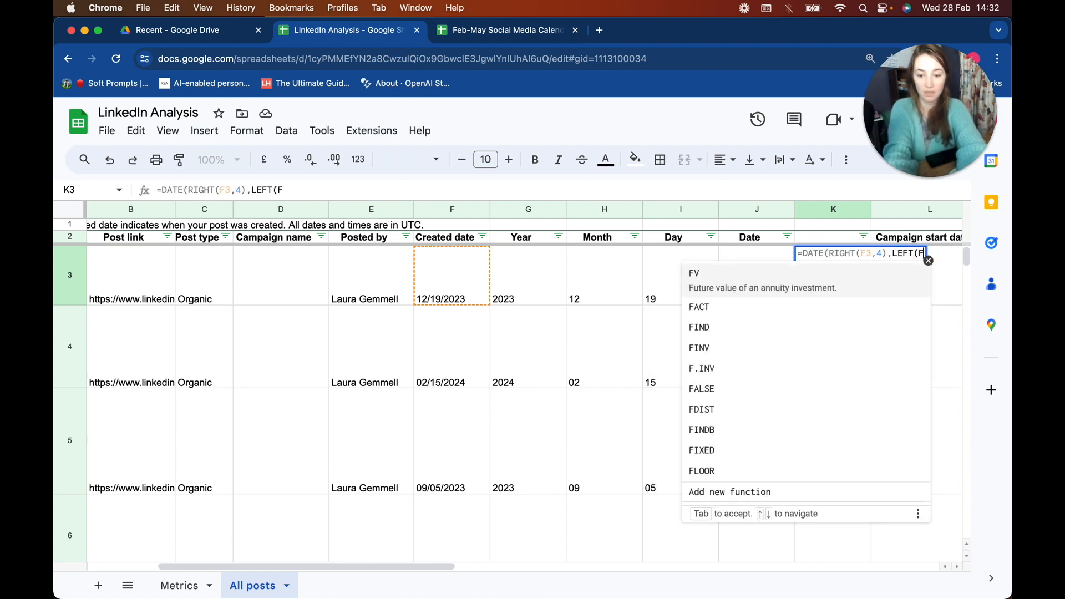
text(3,2),M)
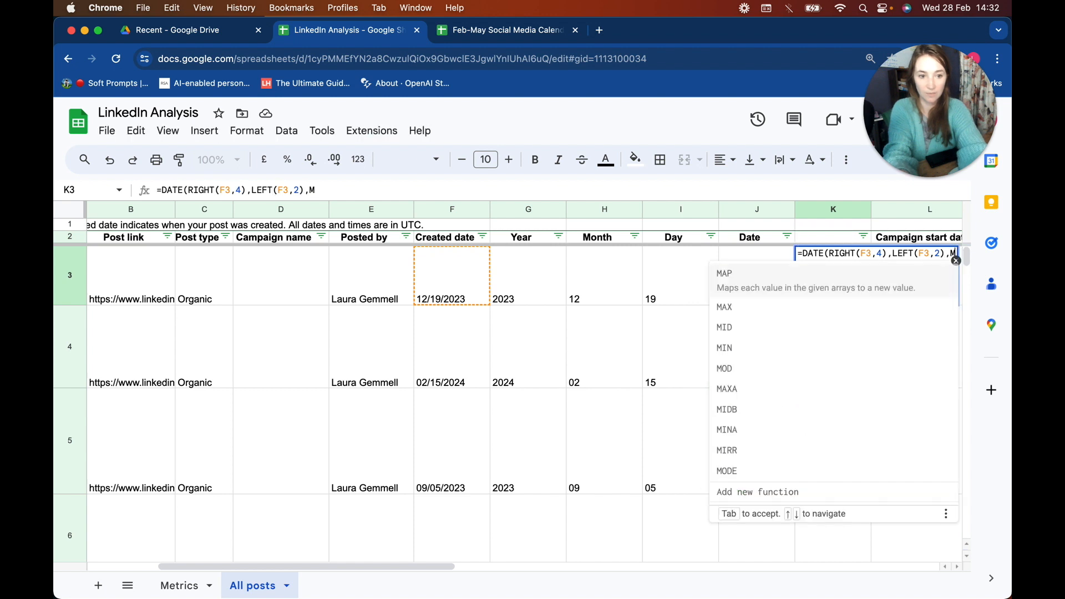
text(ID()
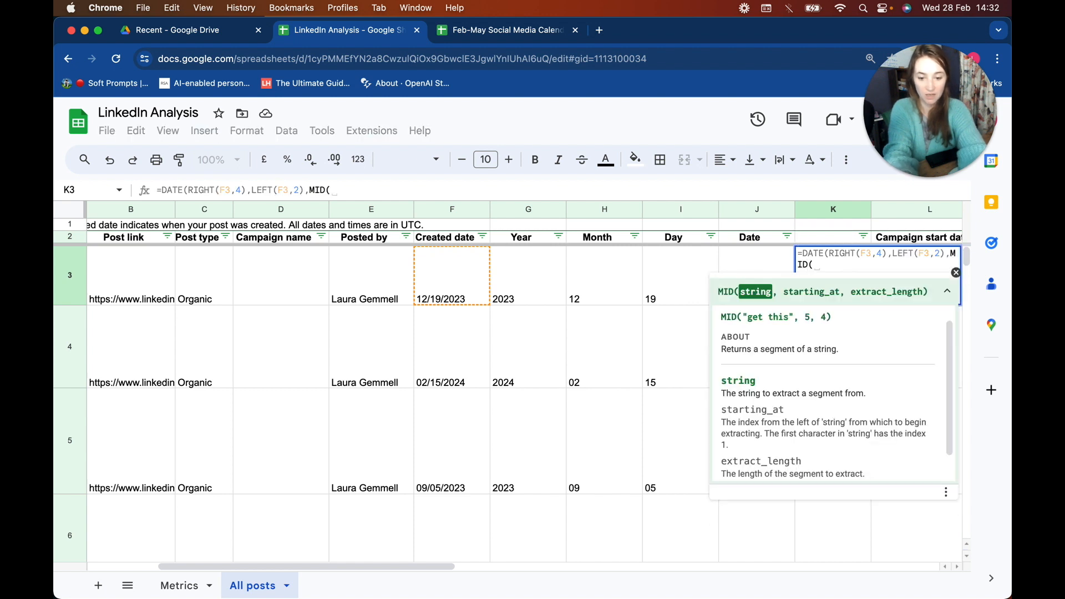
text(F3,)
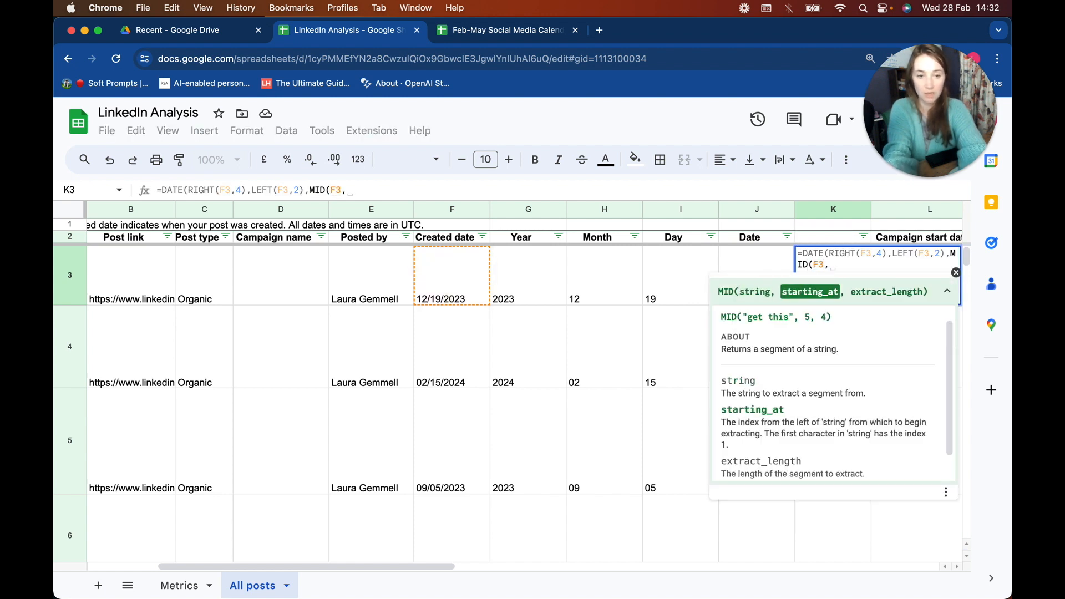
text(4,2))
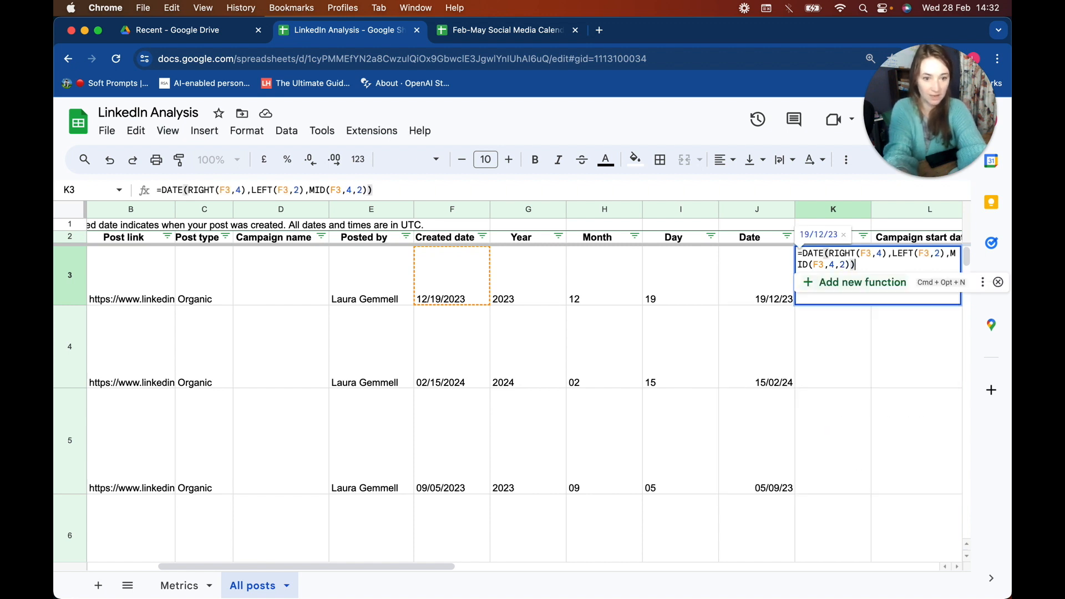
key(Return)
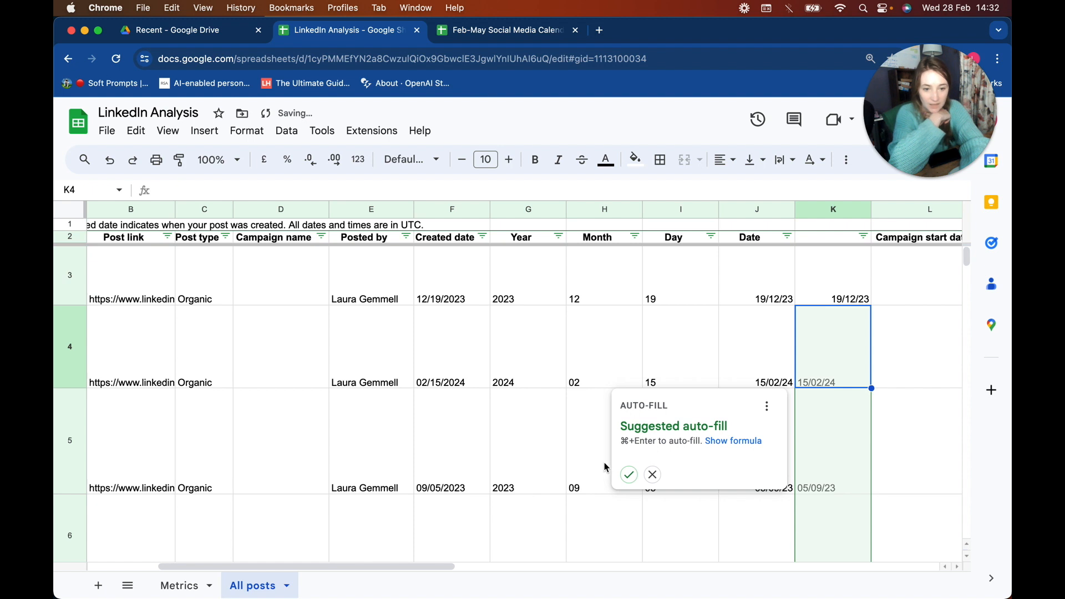
click(629, 474)
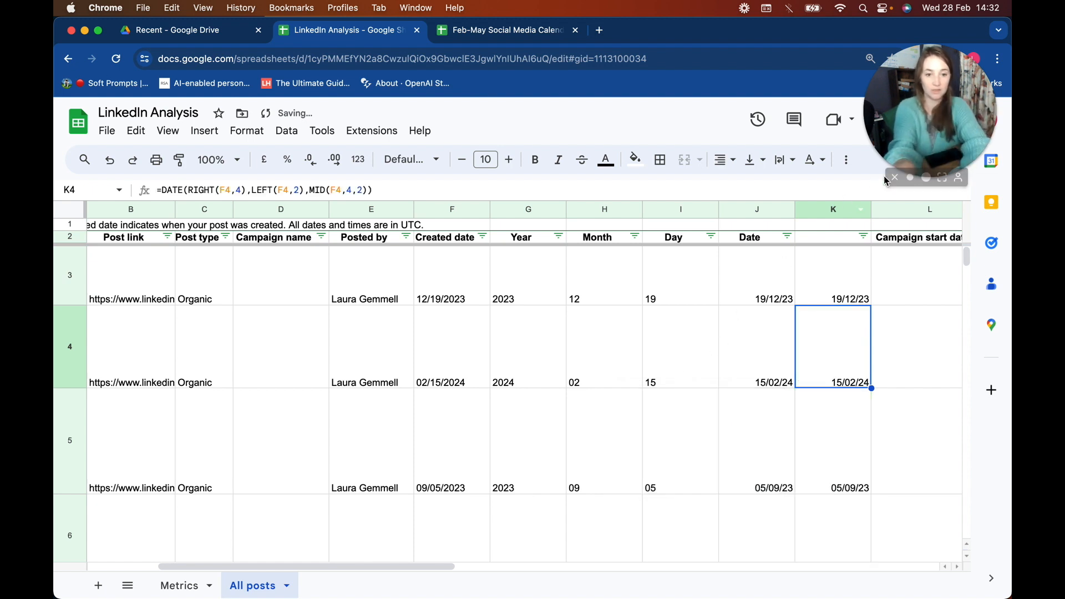
Title the combined-formula column "Date" in header cell K2.
click(831, 237)
text(Date)
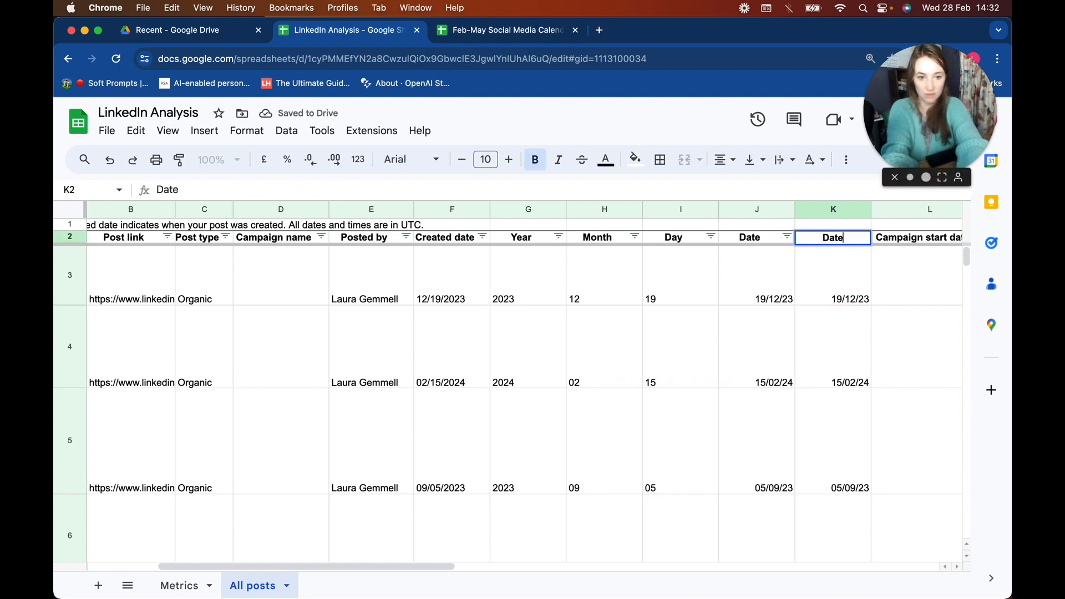
key(Return)
Delete the Year, Month, Day and original Date helper columns, G to J.
drag(760, 210, 545, 213)
right_click(545, 217)
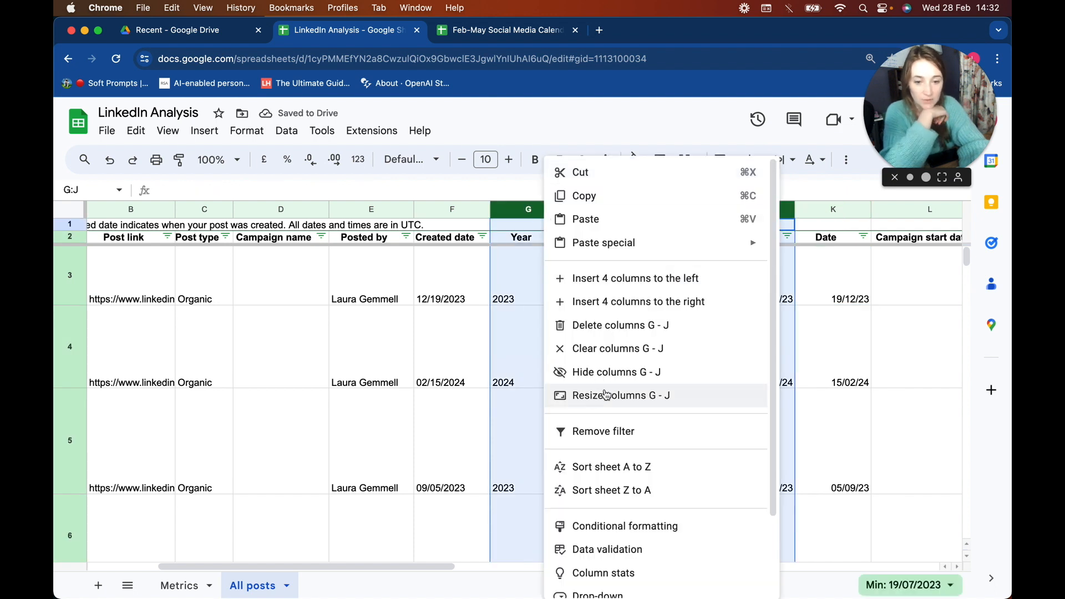
click(627, 326)
click(614, 321)
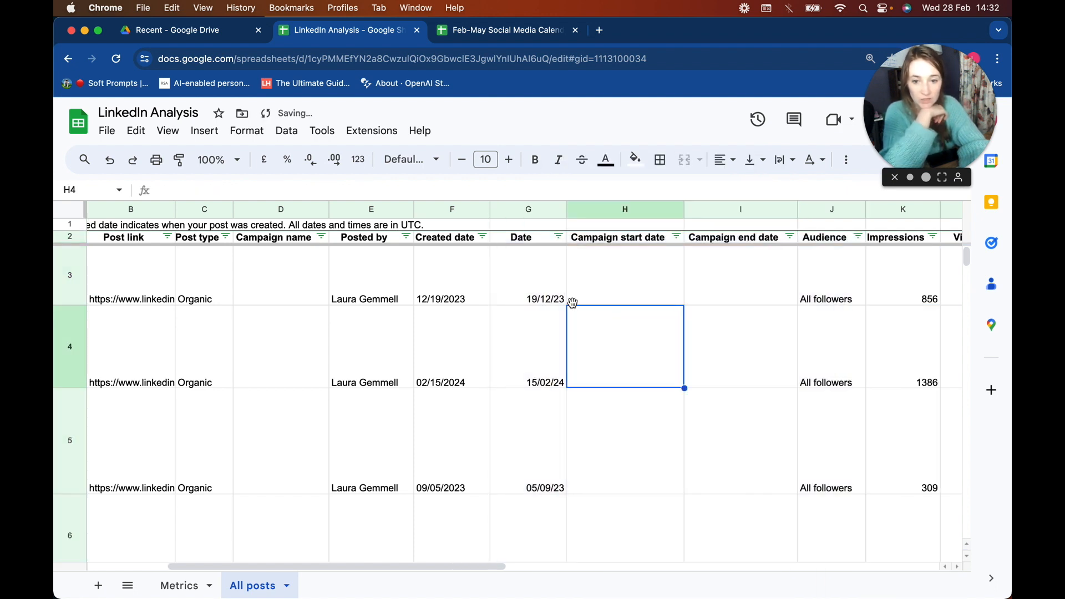
Filter the Created date column by condition to dates after the exact date 01/02/2024 and check the remaining rows.
click(483, 238)
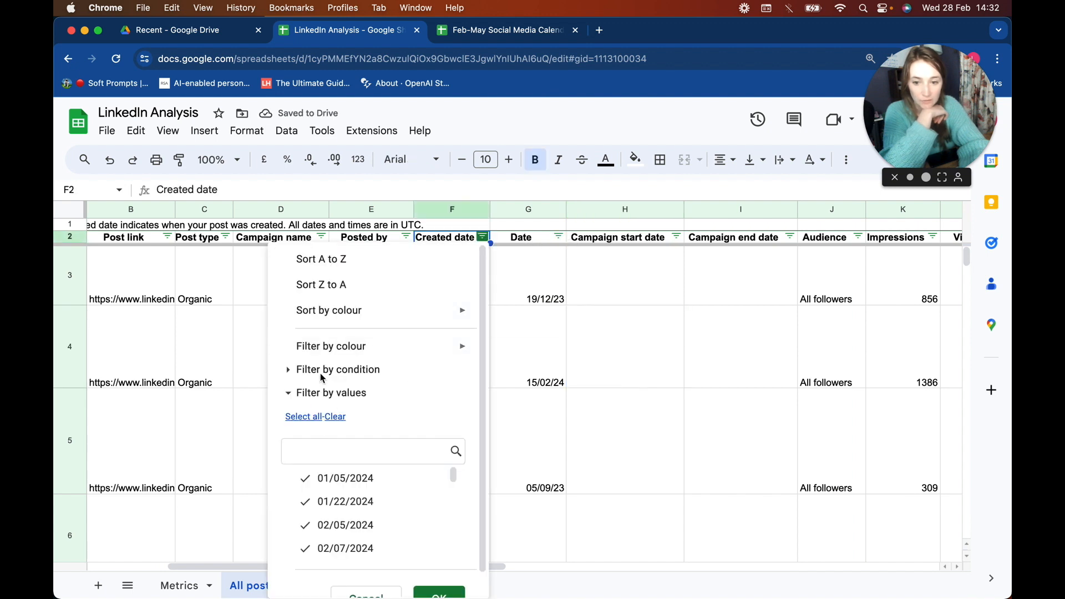
click(288, 371)
click(309, 399)
scroll(323, 445, down, 5)
scroll(323, 444, up, 3)
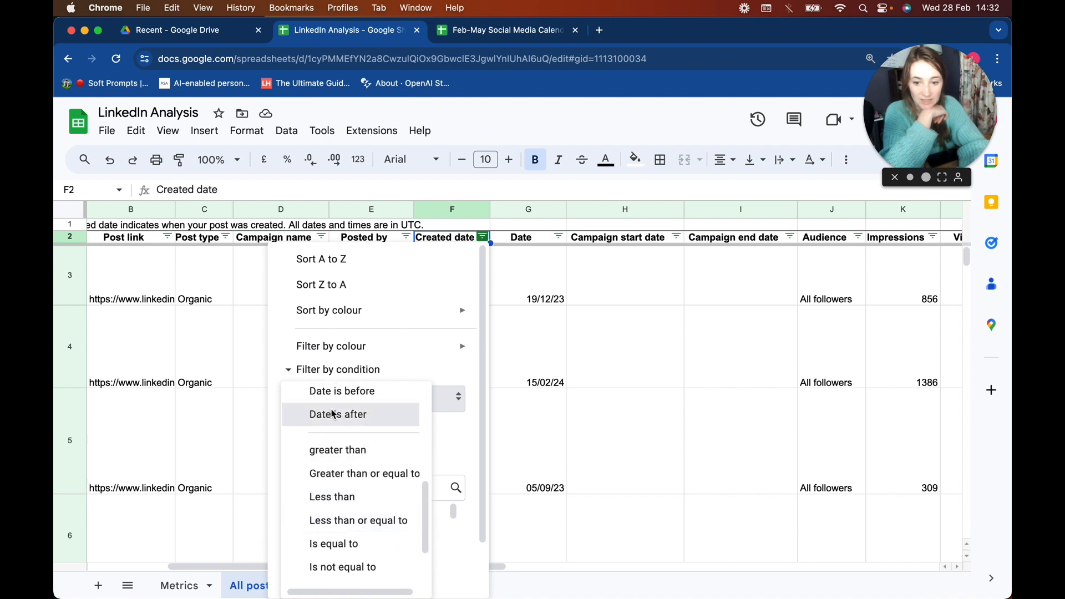
click(332, 413)
click(336, 432)
click(335, 507)
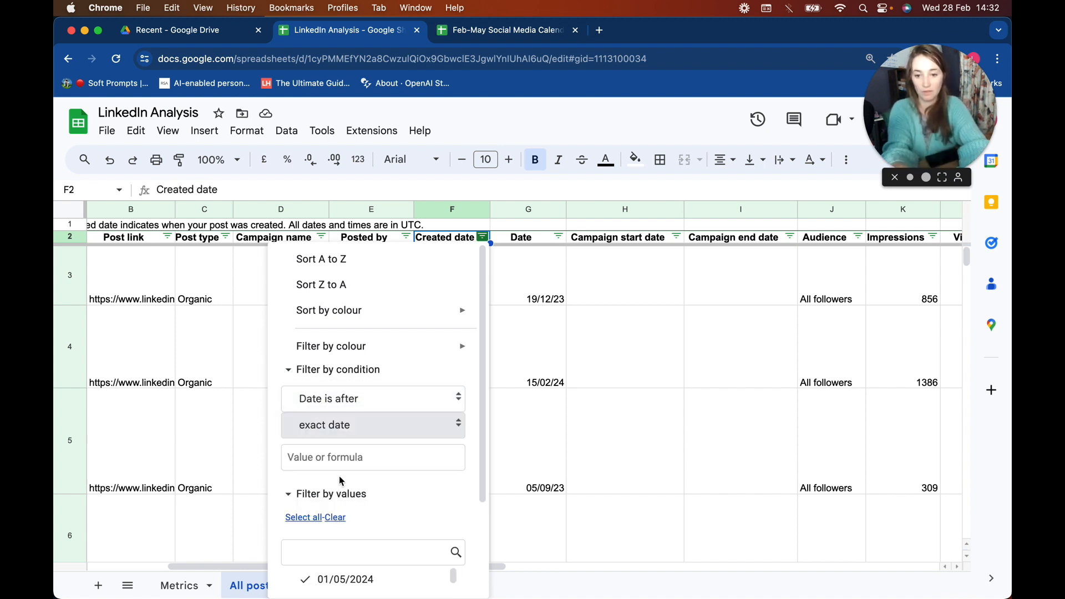
click(344, 455)
text(01/02)
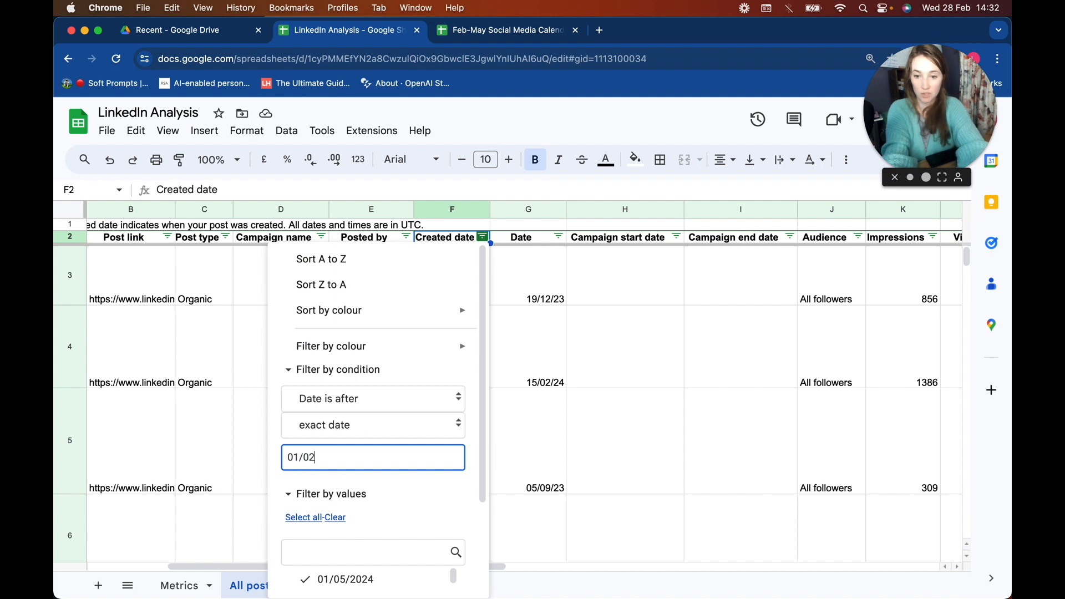
text(/2024)
scroll(377, 421, down, 3)
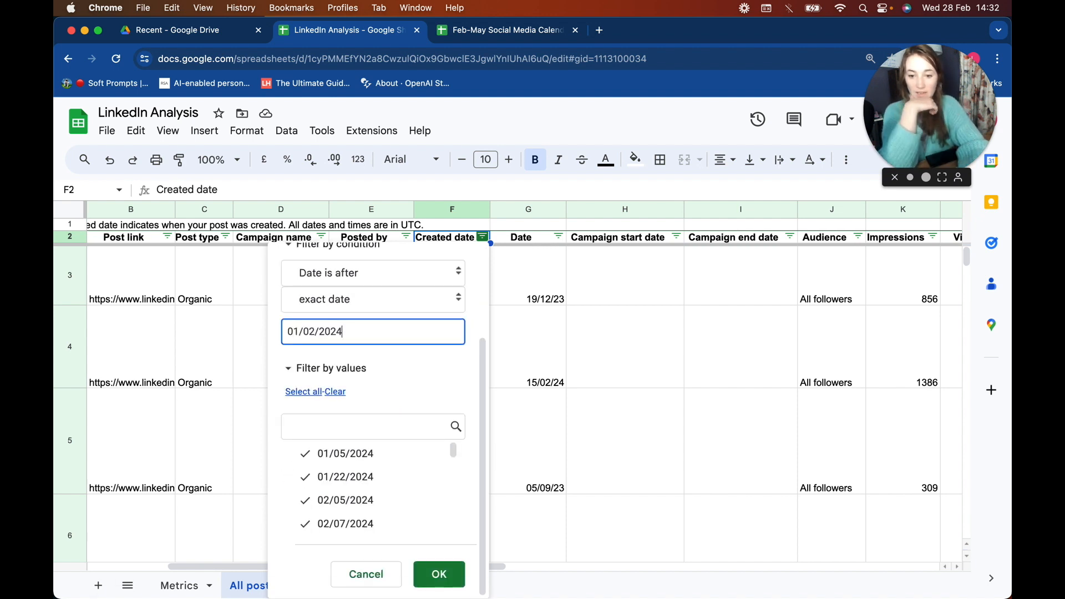
click(435, 574)
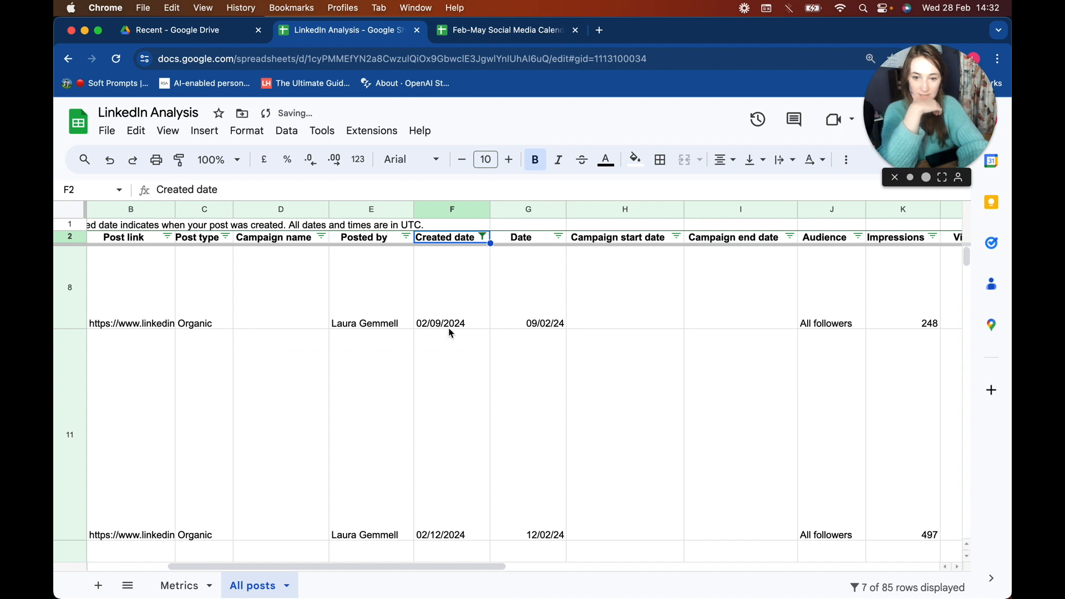
scroll(451, 332, down, 5)
scroll(451, 333, up, 5)
click(452, 285)
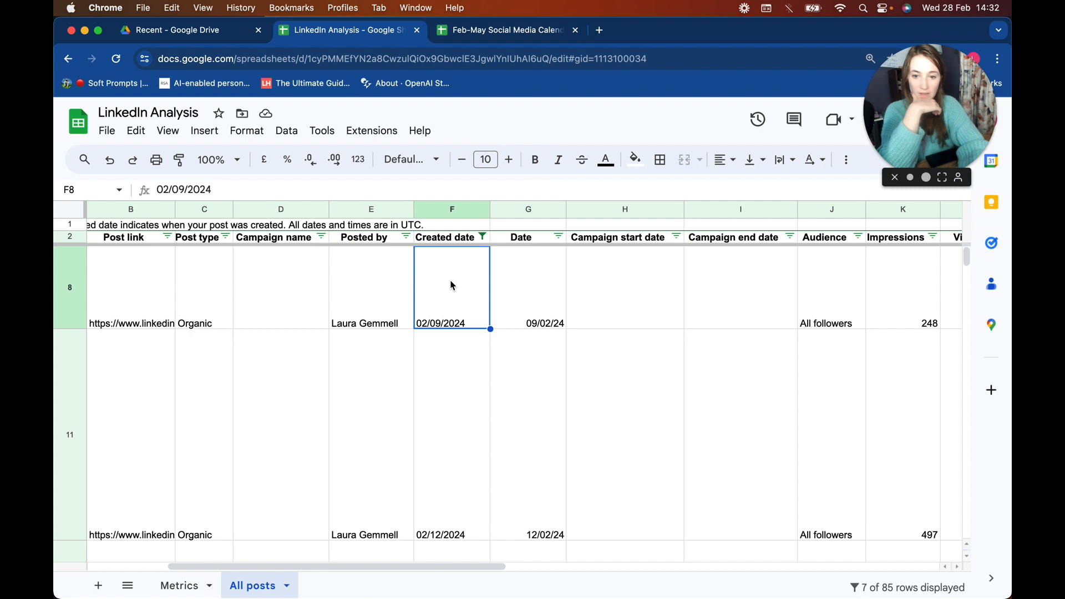
Remove the date condition from the Created date column's filter by setting it to None.
click(482, 236)
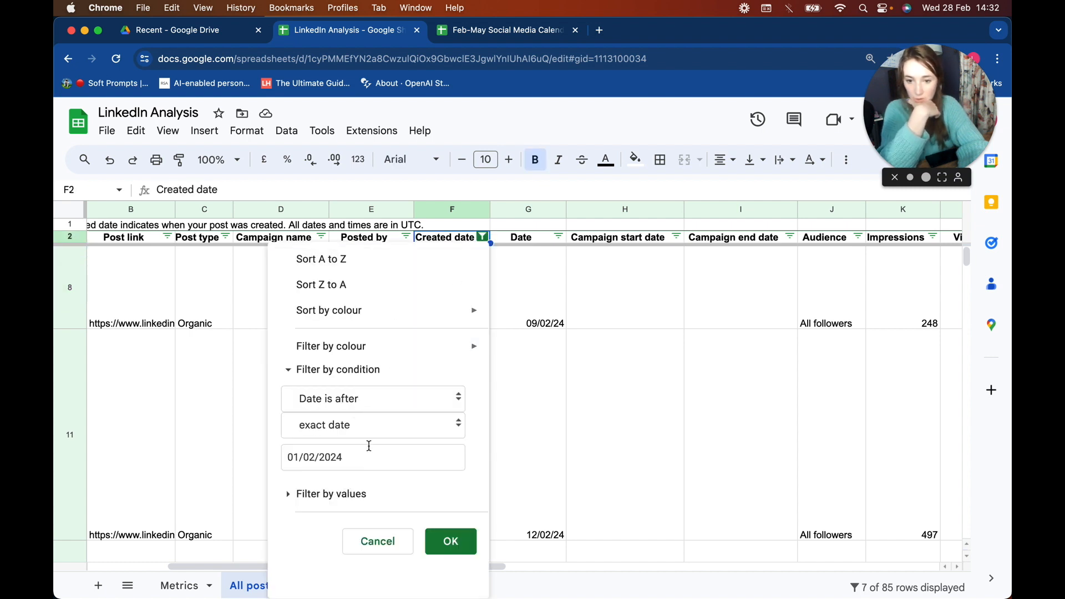
click(321, 398)
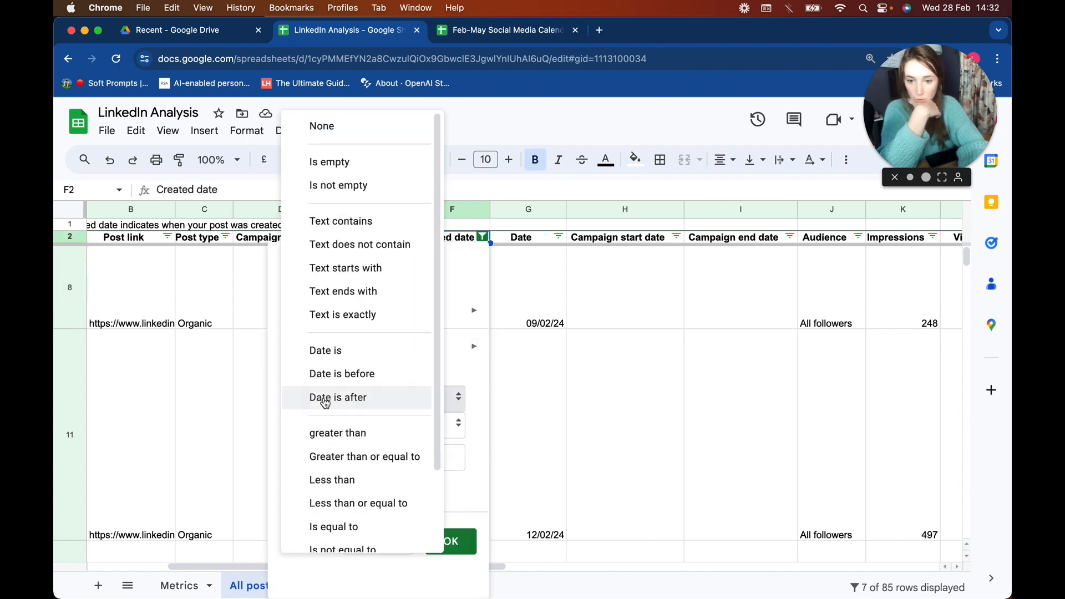
click(340, 128)
click(462, 489)
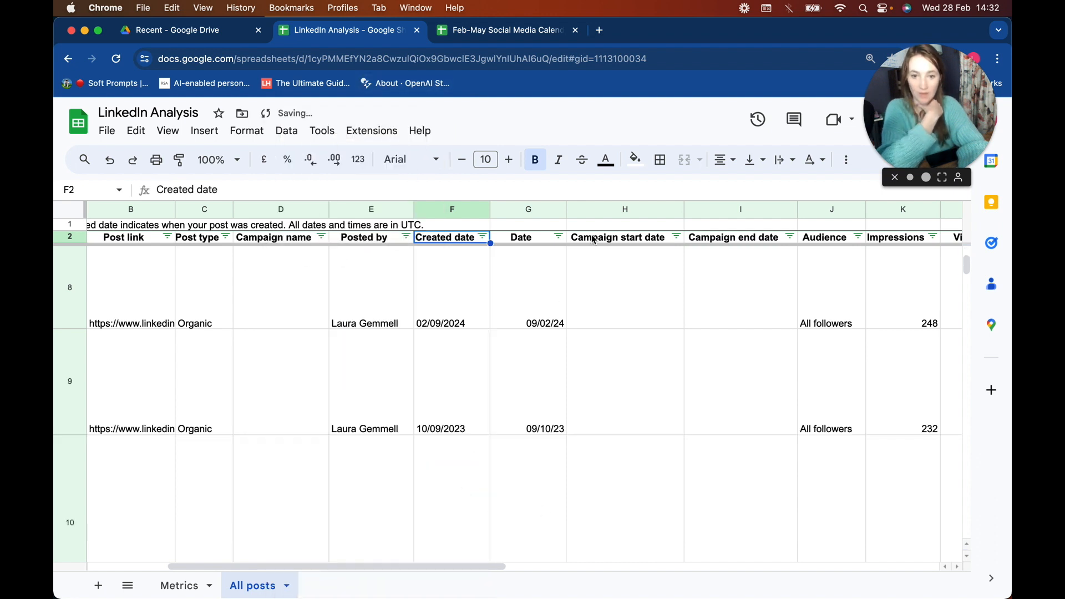
Filter the new Date column by condition to dates after the exact date 01/02/2024.
click(558, 237)
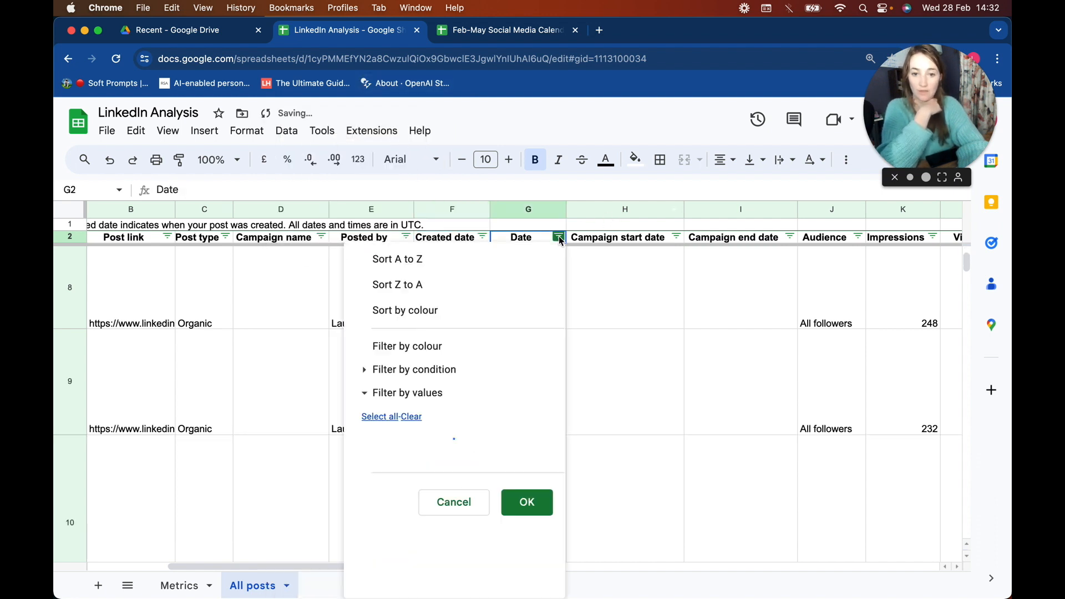
click(367, 372)
click(397, 399)
scroll(411, 488, down, 5)
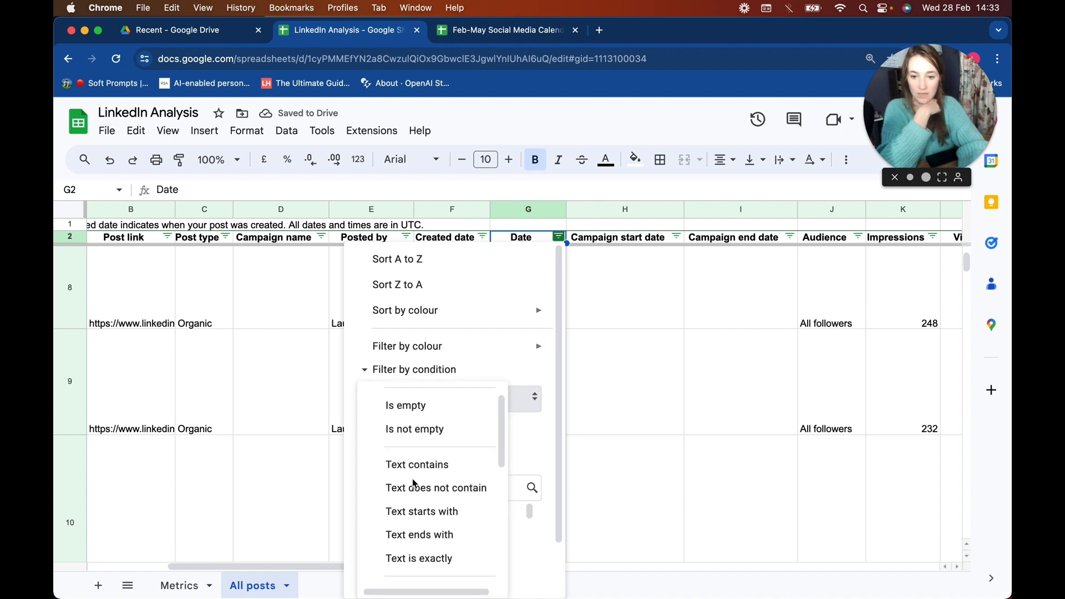
click(422, 495)
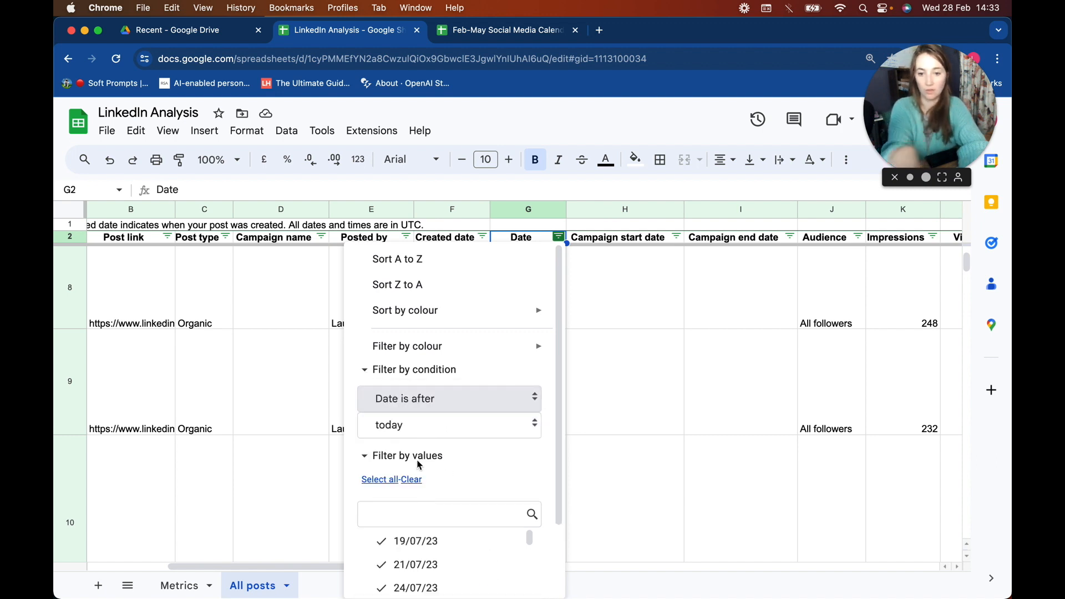
click(420, 434)
click(418, 510)
click(412, 463)
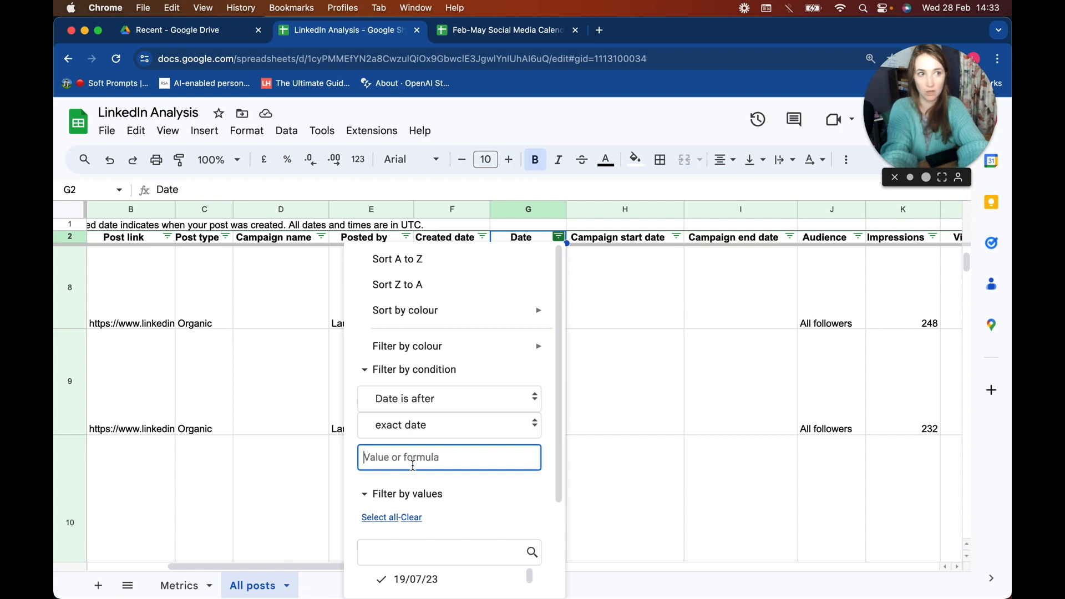
text(01/02/2024)
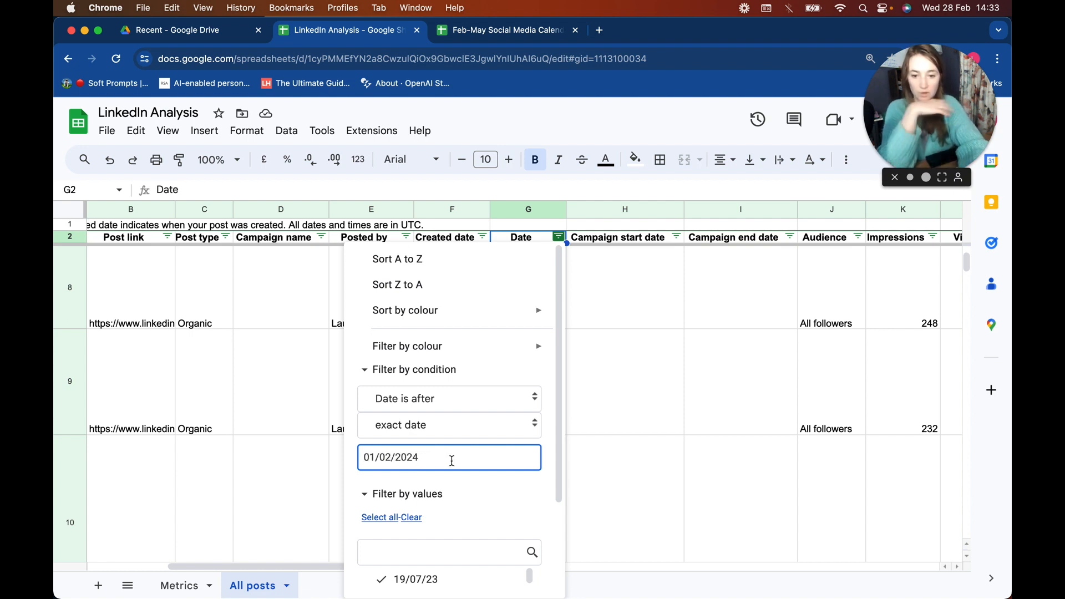
scroll(452, 461, down, 3)
click(513, 573)
Count the filtered entries in the Date column from G8 downward, and check the first remaining row.
click(548, 290)
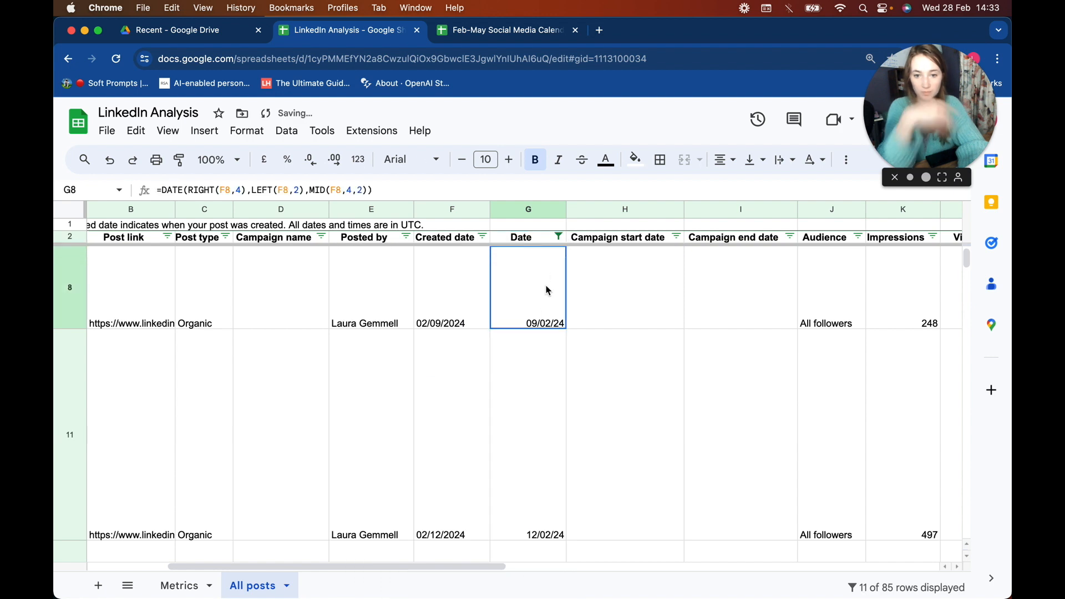
key(super+shift+Down)
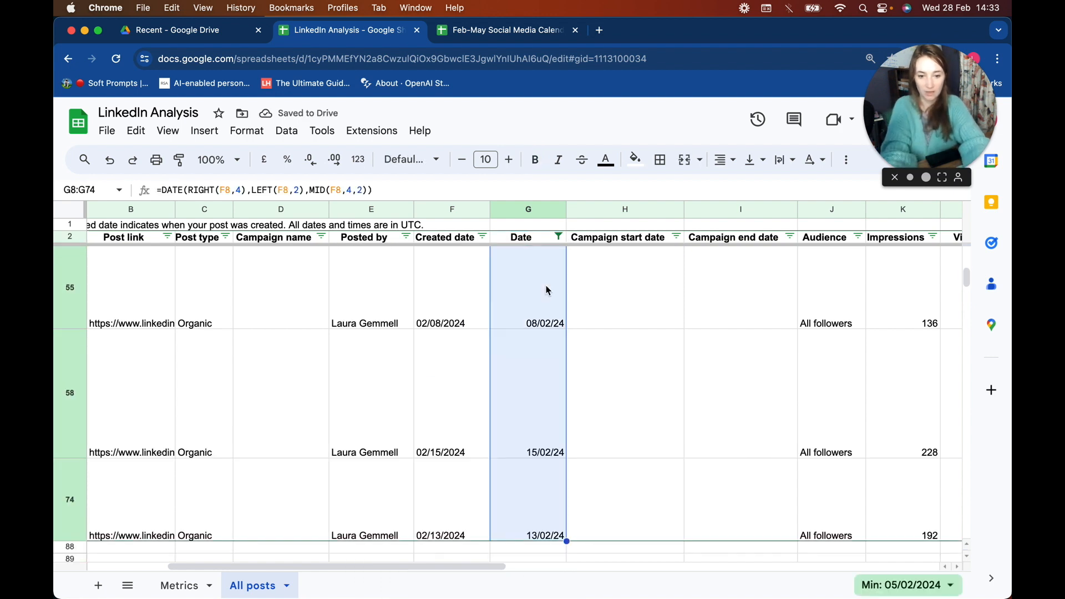
click(885, 582)
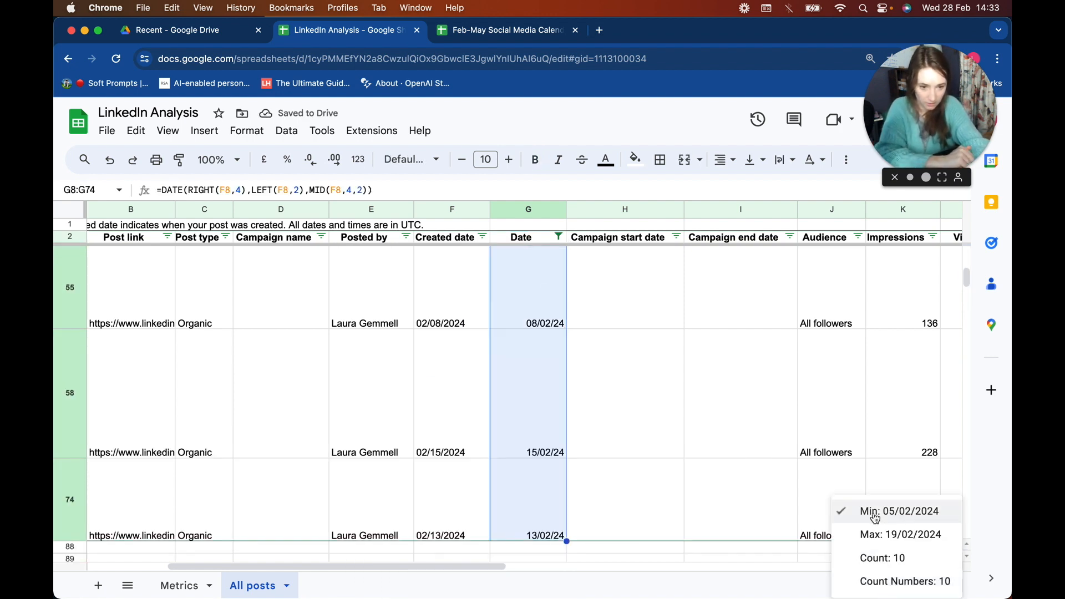
click(869, 557)
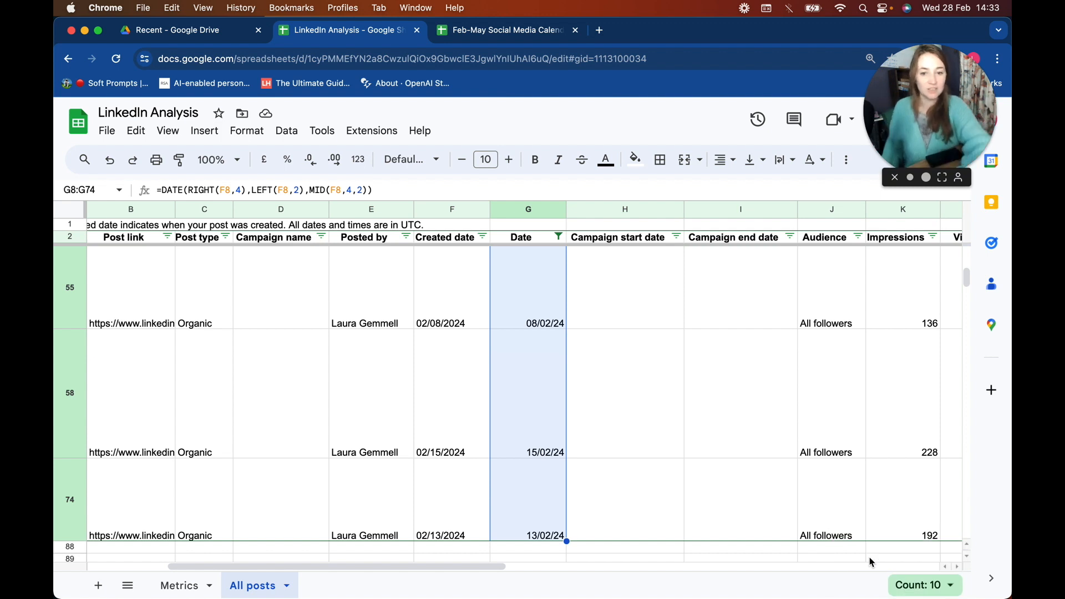
scroll(785, 295, up, 10)
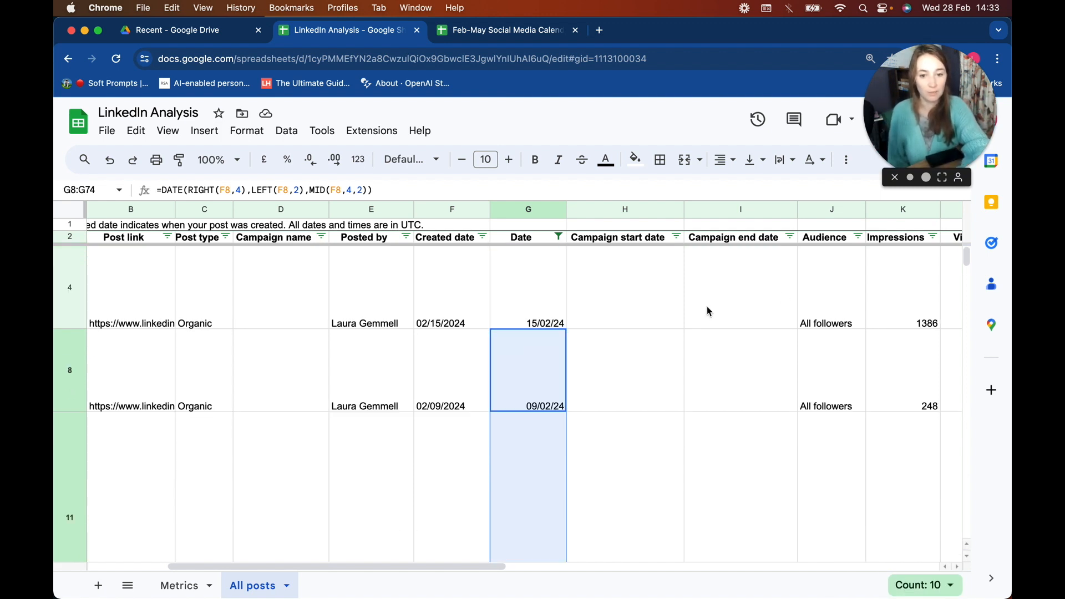
click(547, 300)
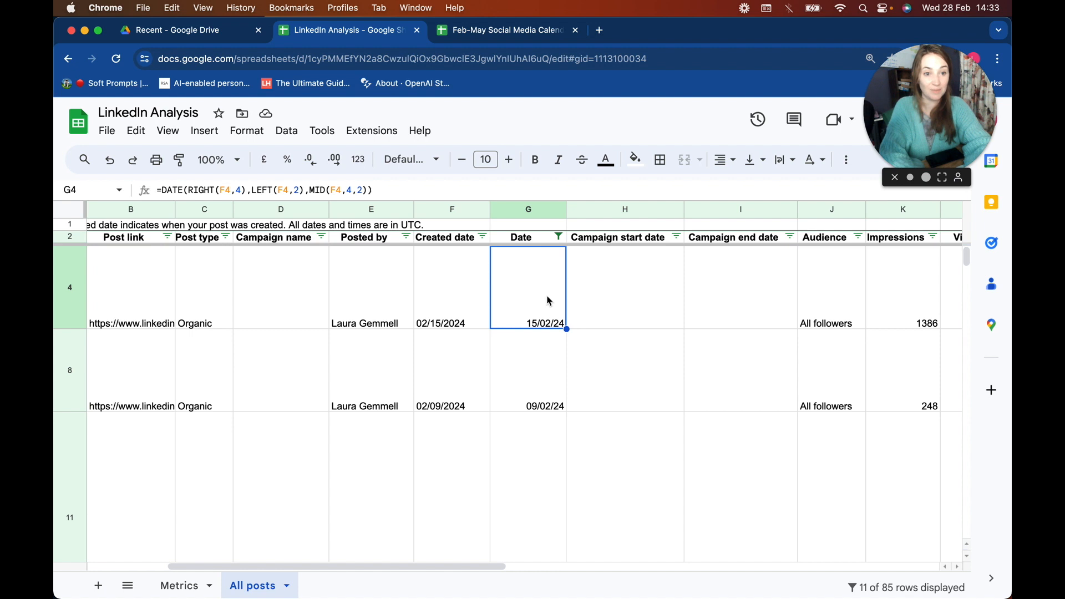